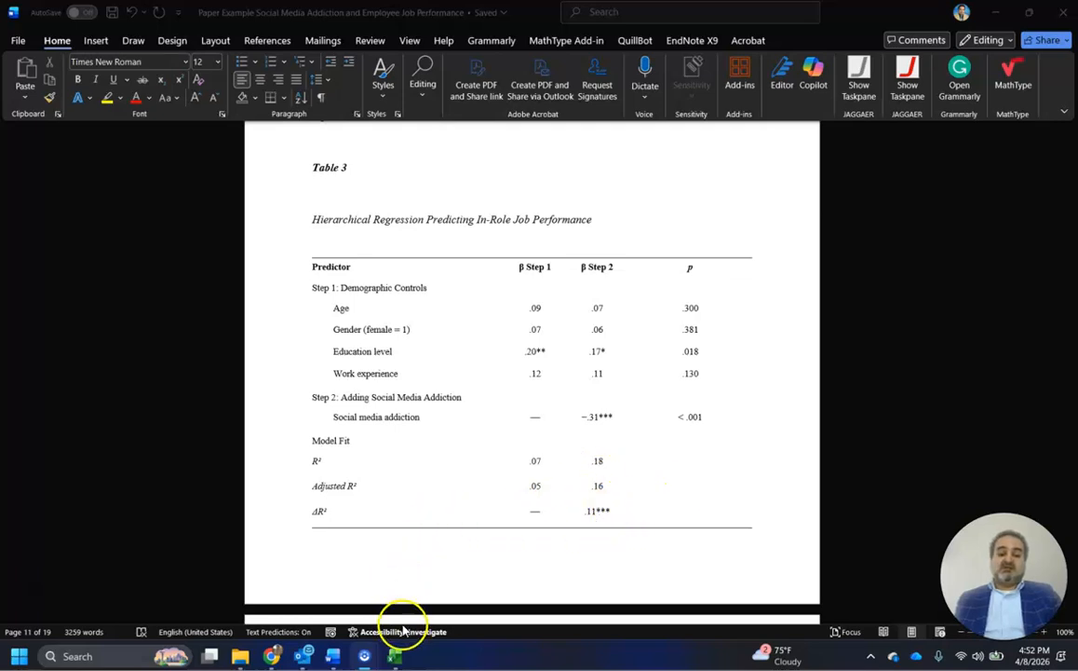
- Switch to the survey dataset in Excel and examine the predictor and PerformanceAverage columns of both regression blocks
click(395, 656)
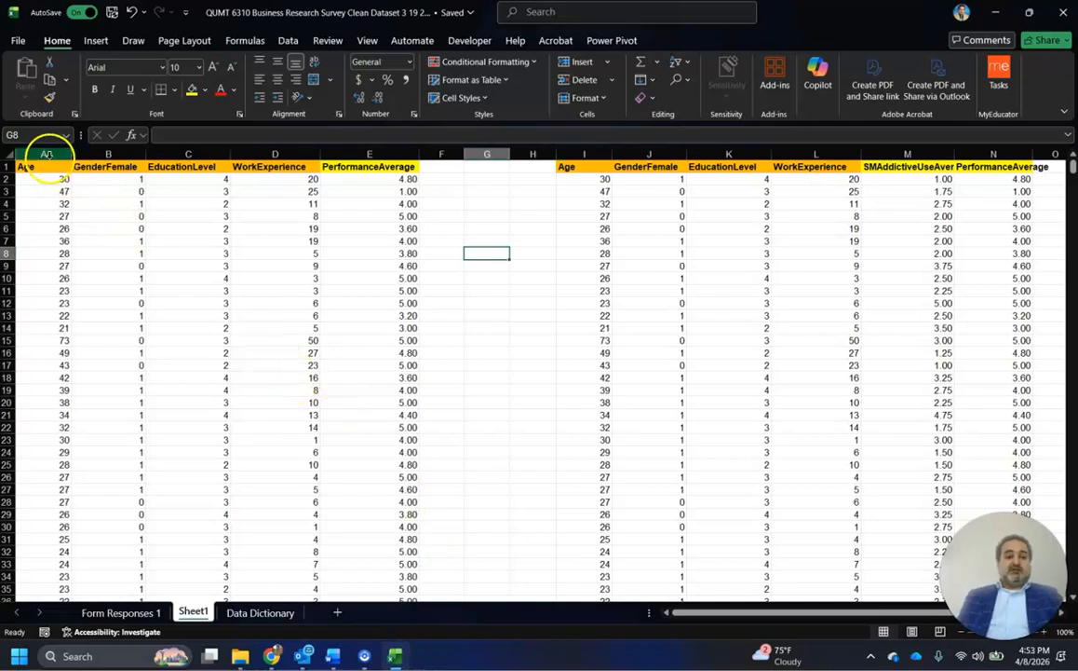
drag(34, 151, 251, 152)
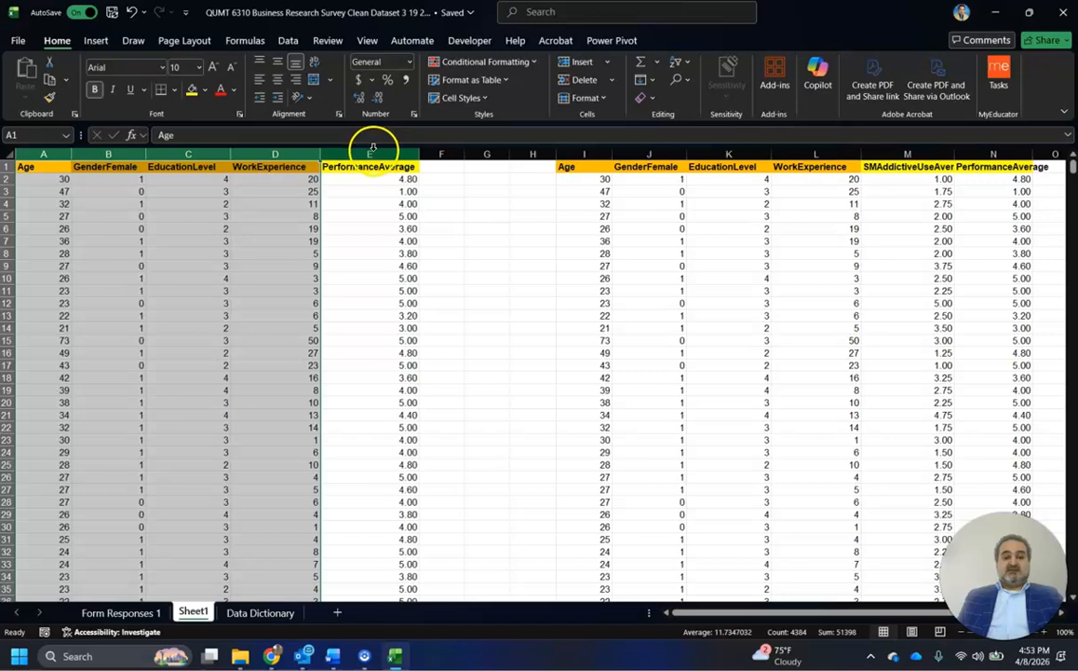
click(372, 149)
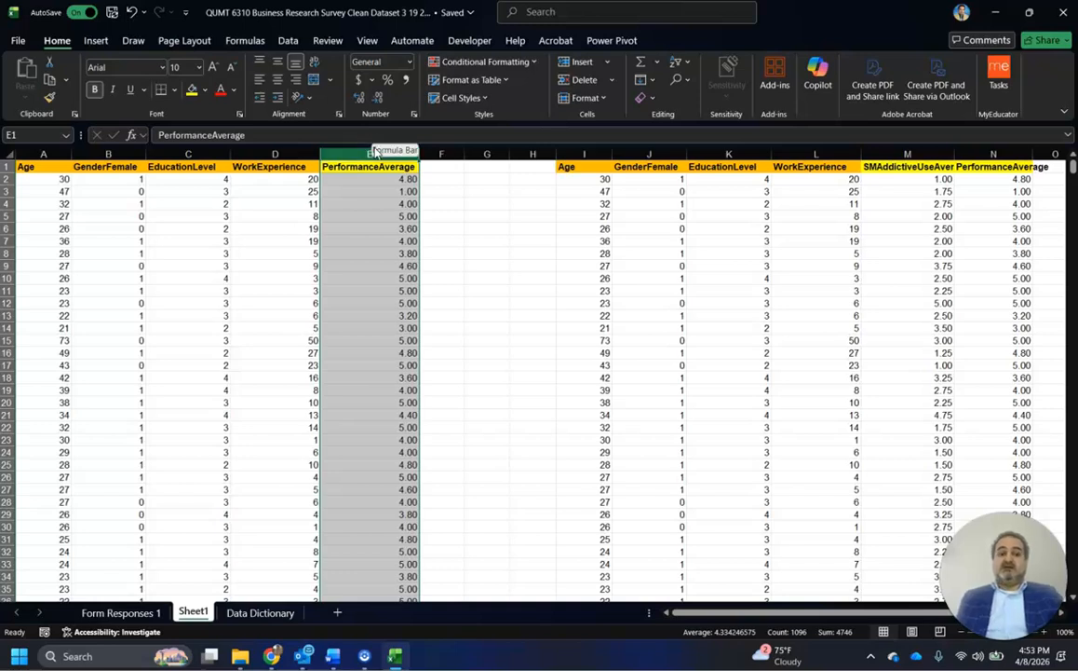
drag(587, 153, 889, 155)
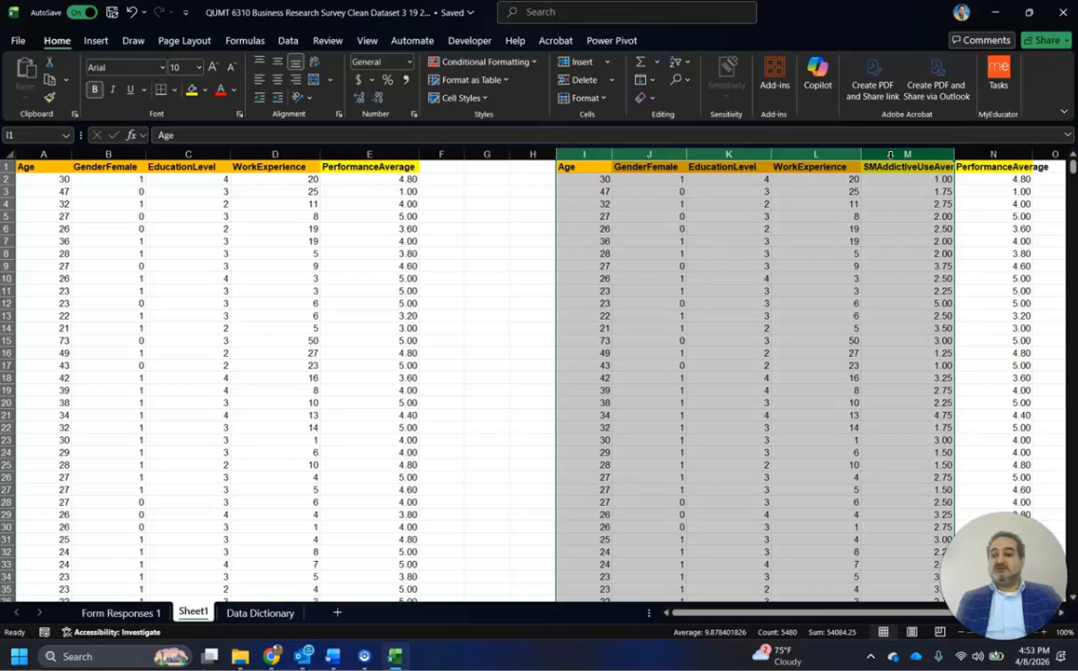
click(994, 153)
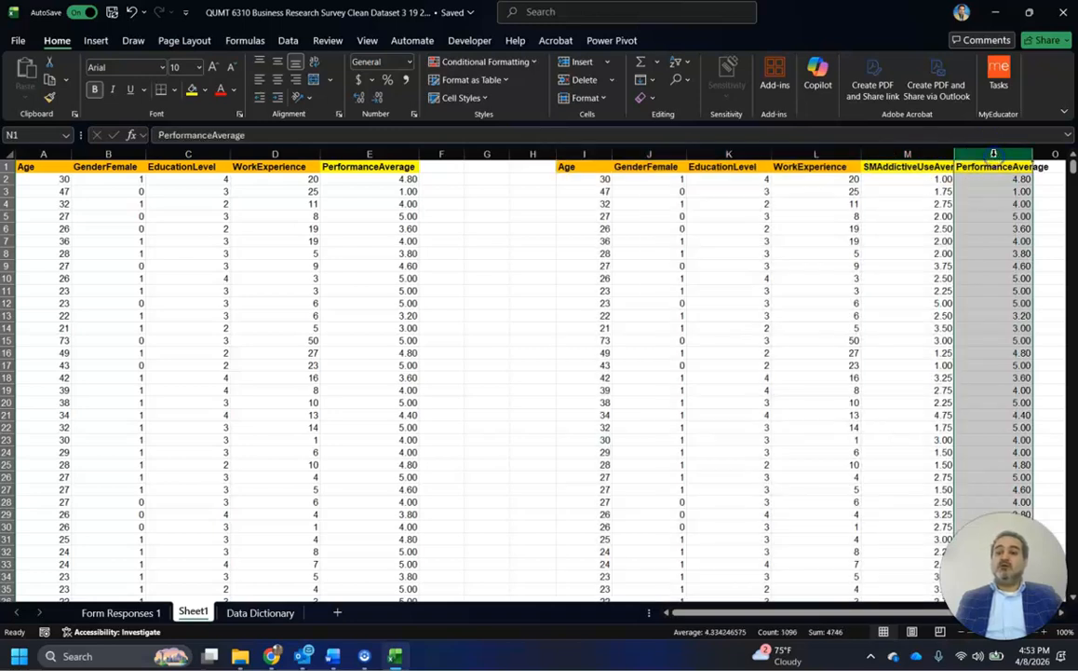
click(273, 191)
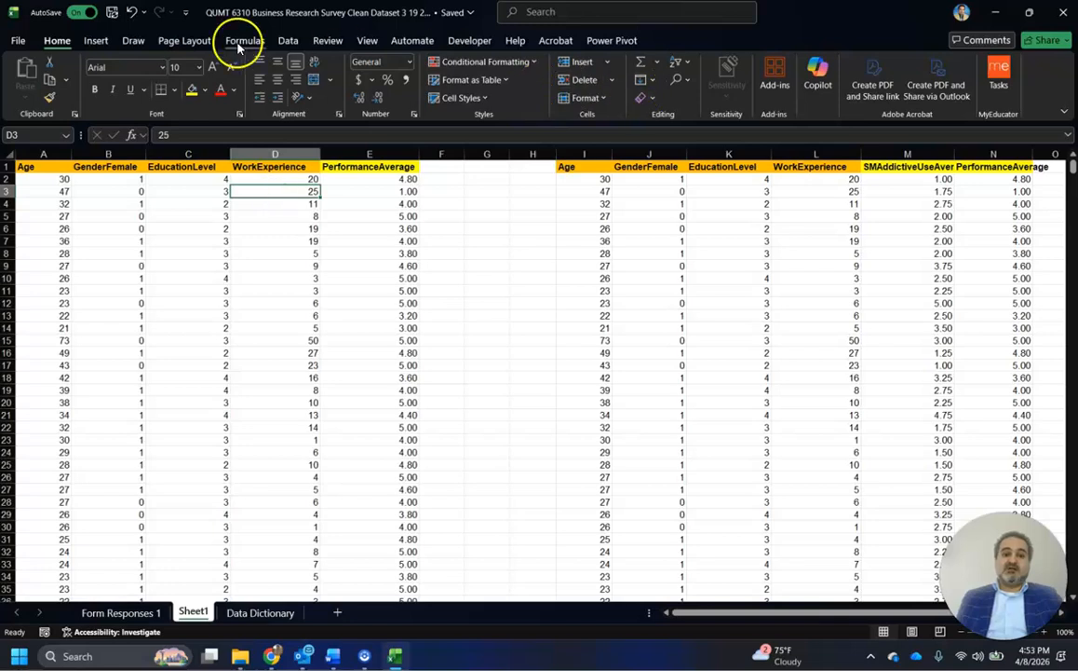
- Start a Regression data analysis and set its Y range to the first block's PerformanceAverage column, E1:E1096
click(288, 40)
click(974, 67)
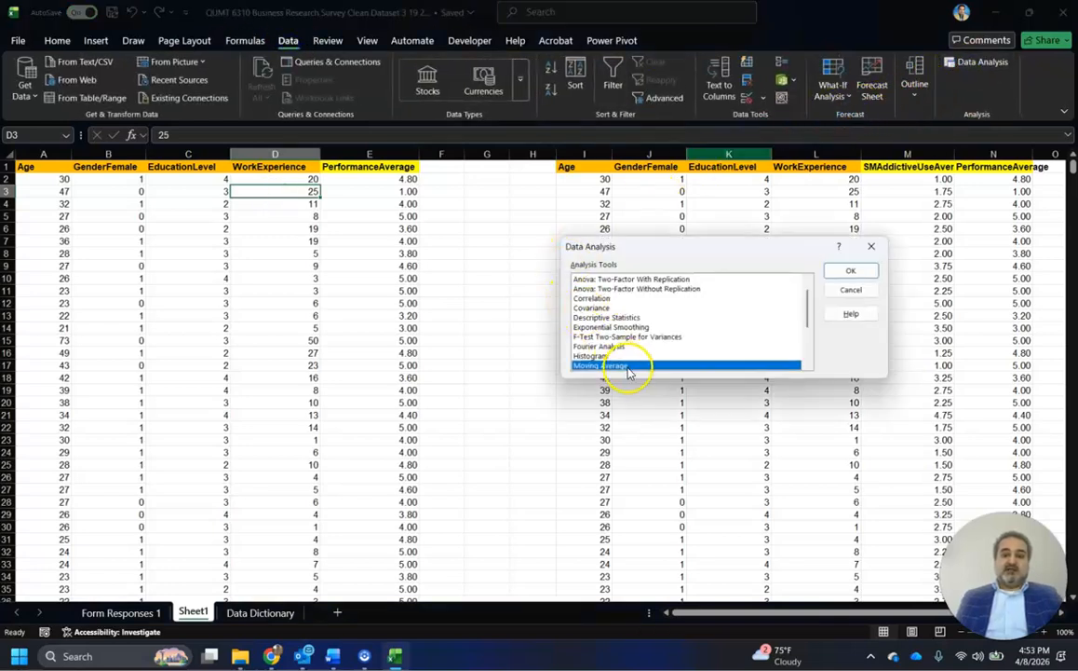
scroll(610, 343, down, 3)
click(606, 318)
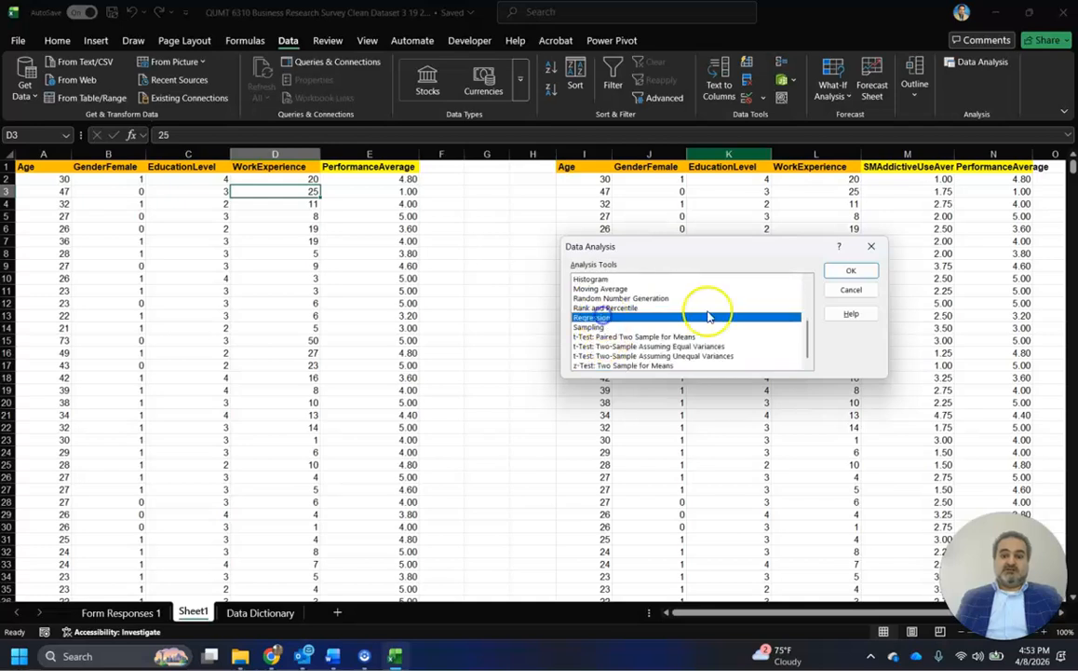
click(850, 270)
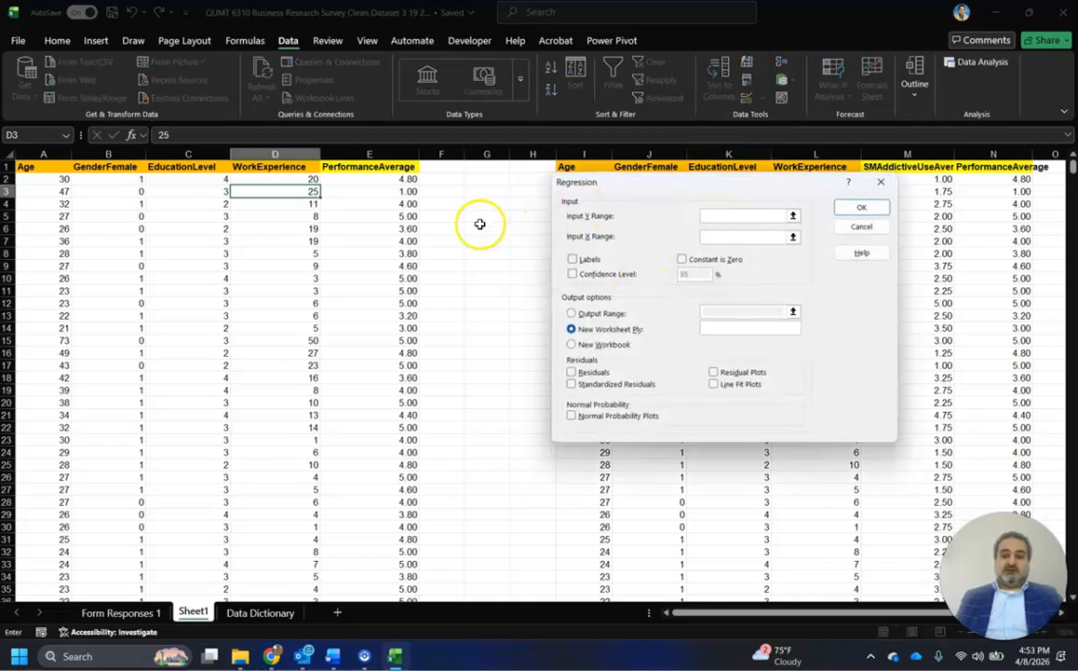
click(376, 167)
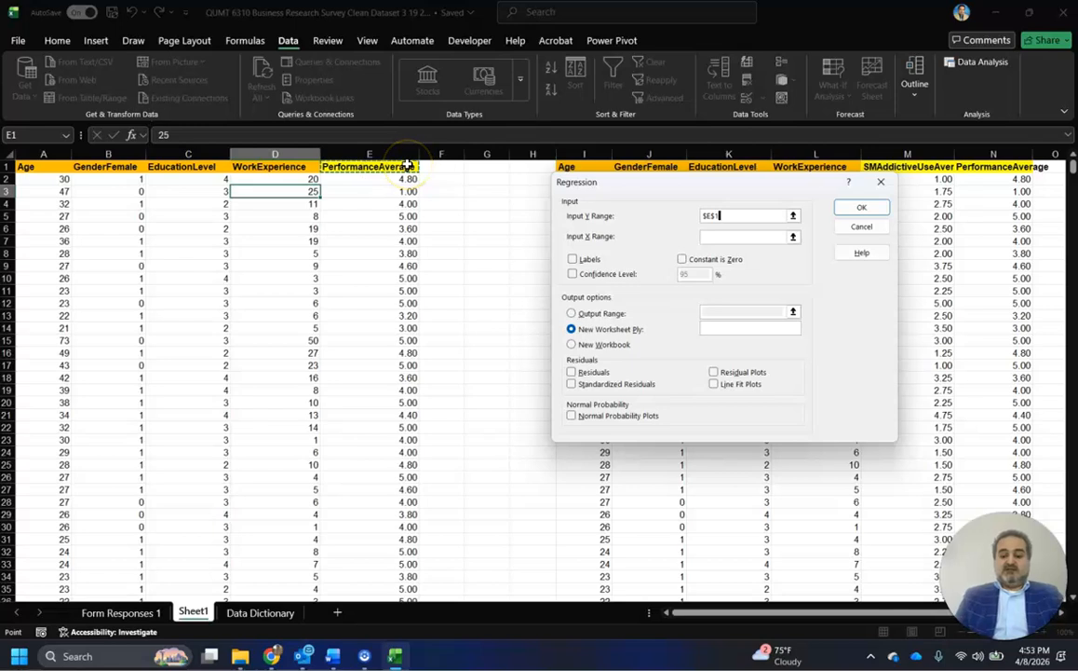
key(ctrl+shift+Down)
- Set the regression's X range to the Age through WorkExperience columns, A1:D1096
click(709, 235)
drag(1073, 591, 1074, 167)
drag(38, 168, 264, 171)
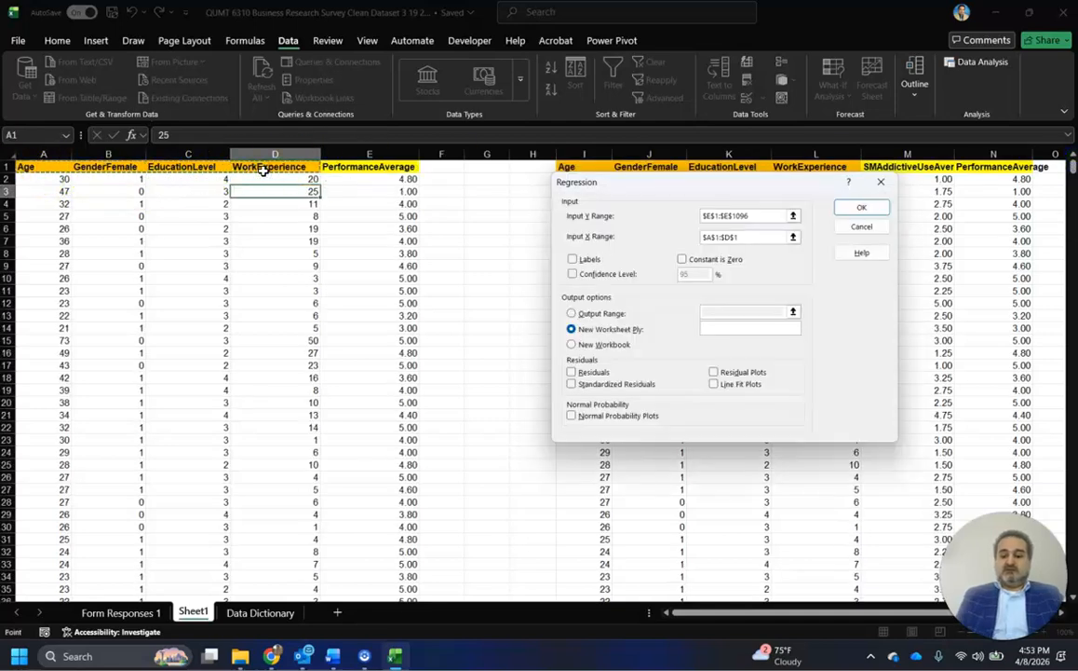
key(ctrl+shift+Down)
- Treat the first row as labels and run the regression with its output in a new workbook
click(572, 261)
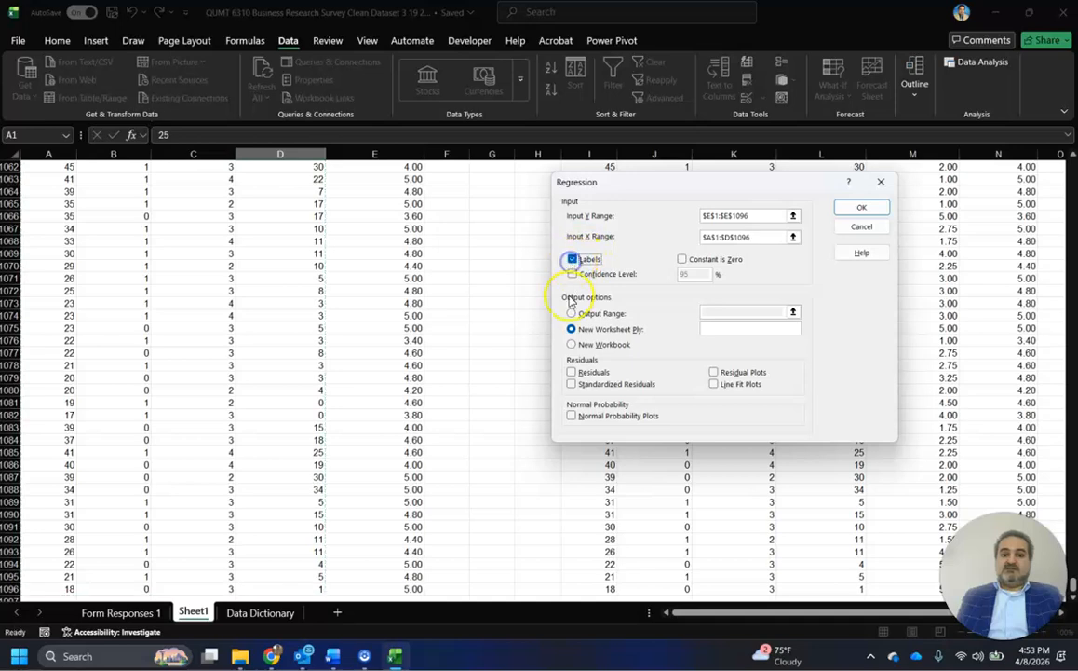
click(575, 347)
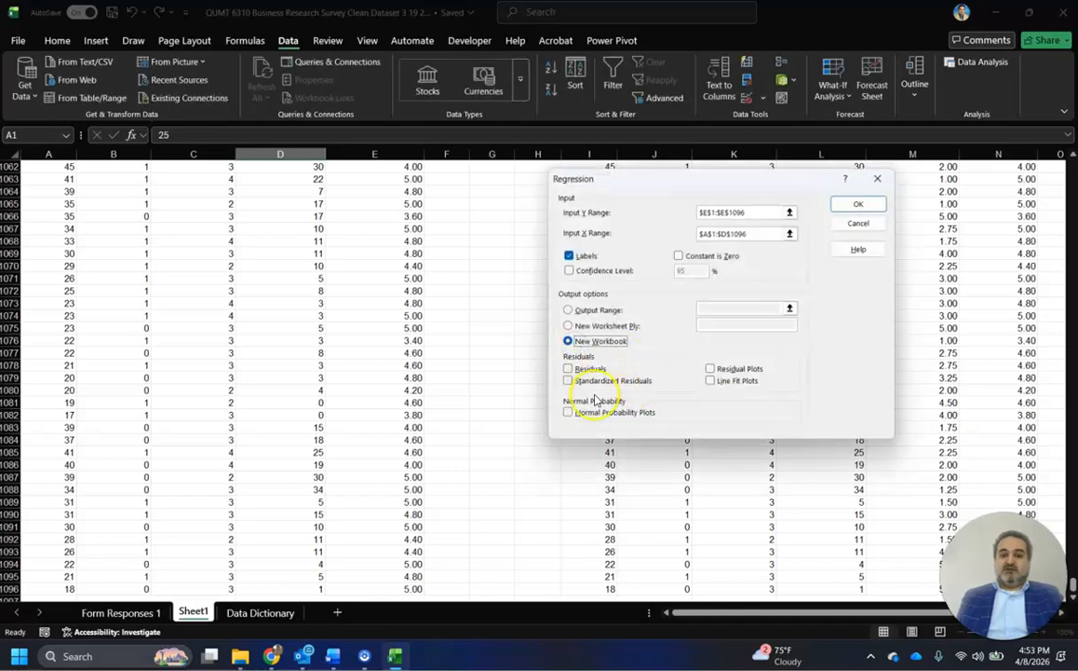
click(858, 205)
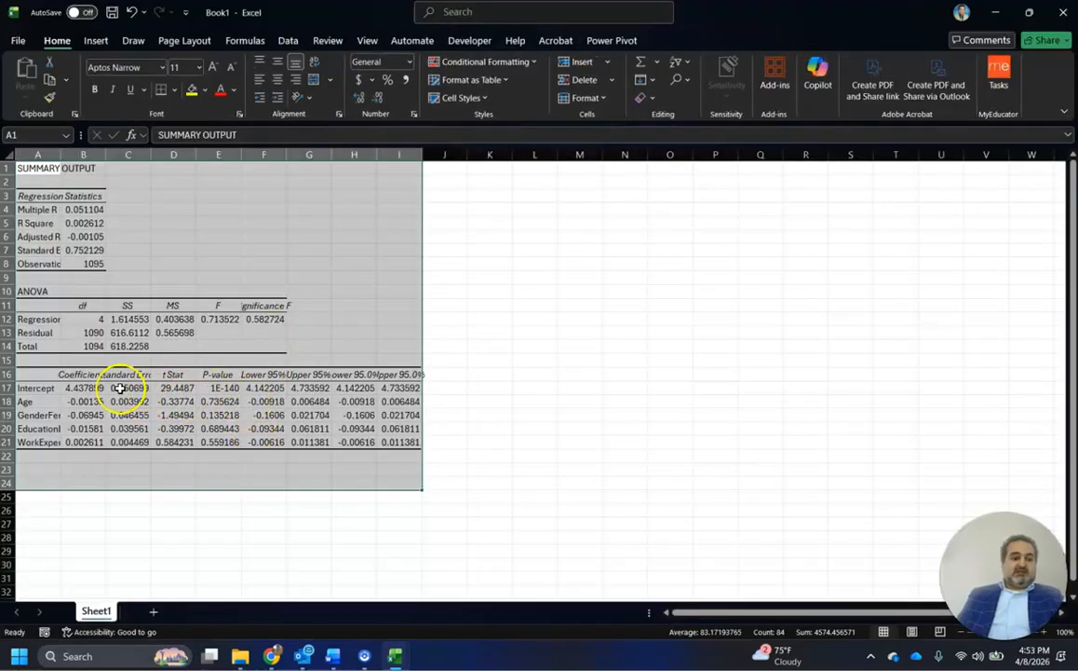
- Widen column B of the regression output and place the workbook side by side with the Word paper
double_click(105, 155)
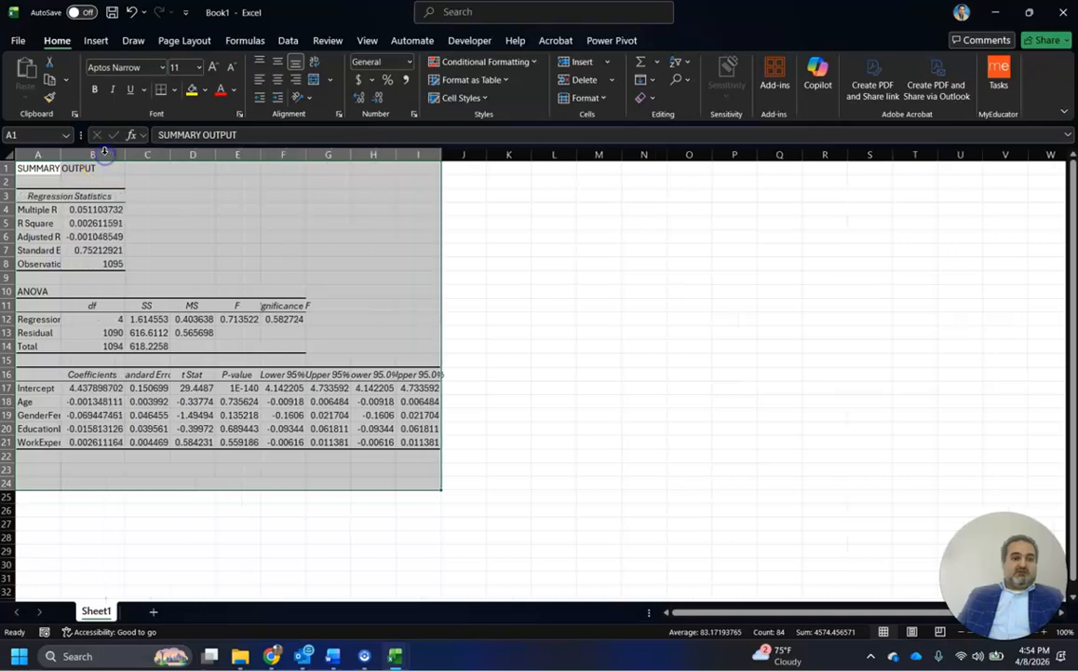
click(87, 407)
drag(833, 38, 3, 262)
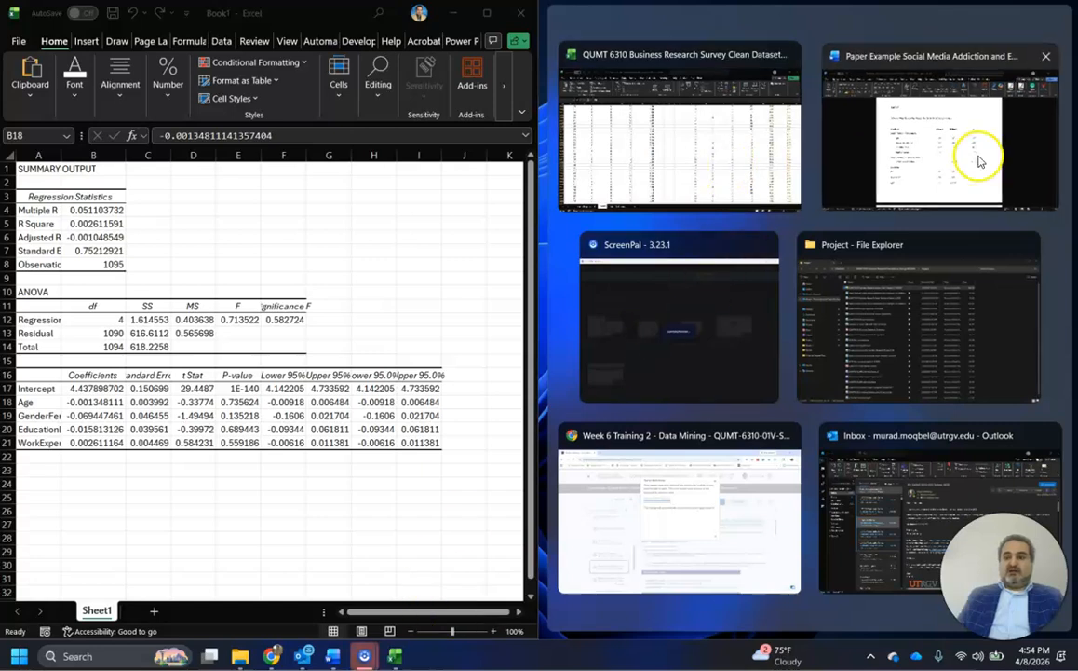
click(980, 162)
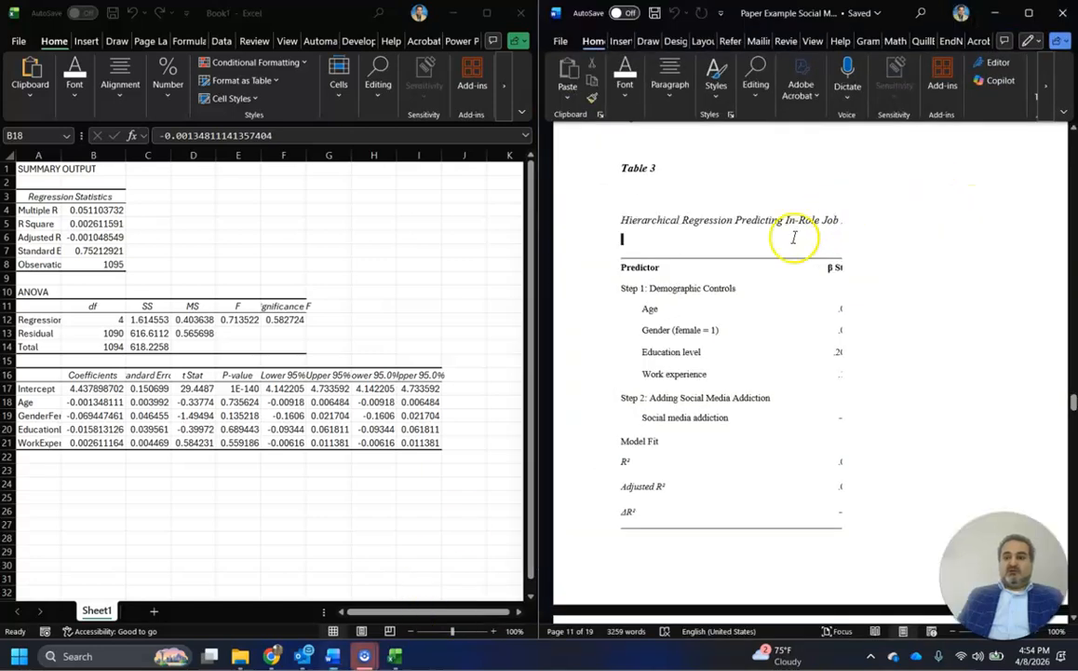
click(86, 402)
double_click(96, 401)
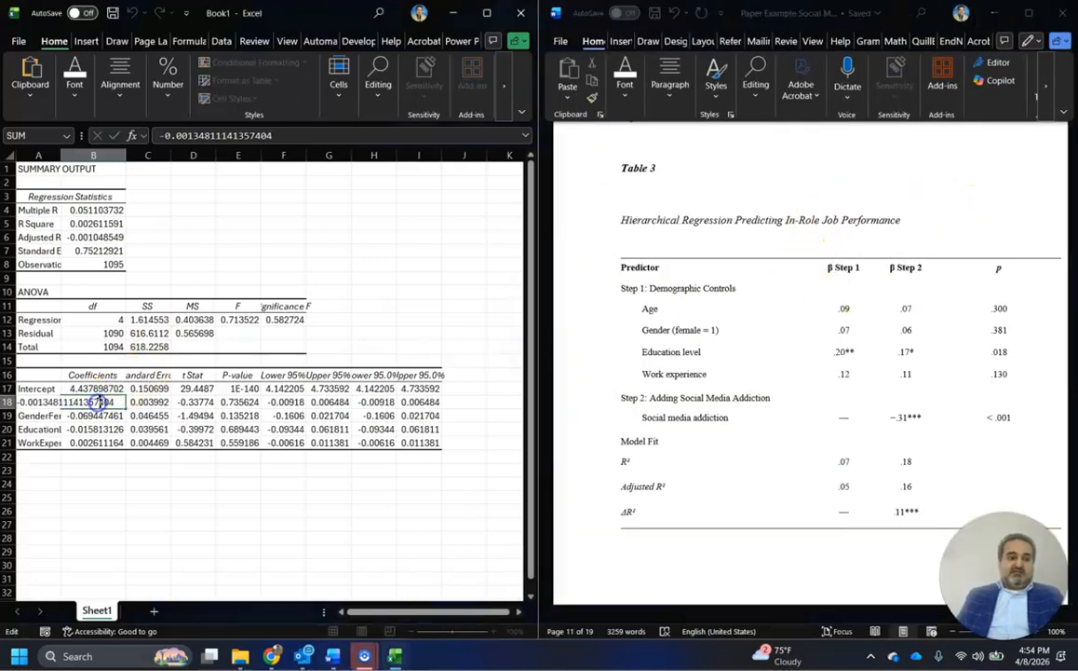
key(Escape)
- Format the regression coefficients in B17:B21 with the Number format
drag(89, 388, 89, 444)
click(167, 77)
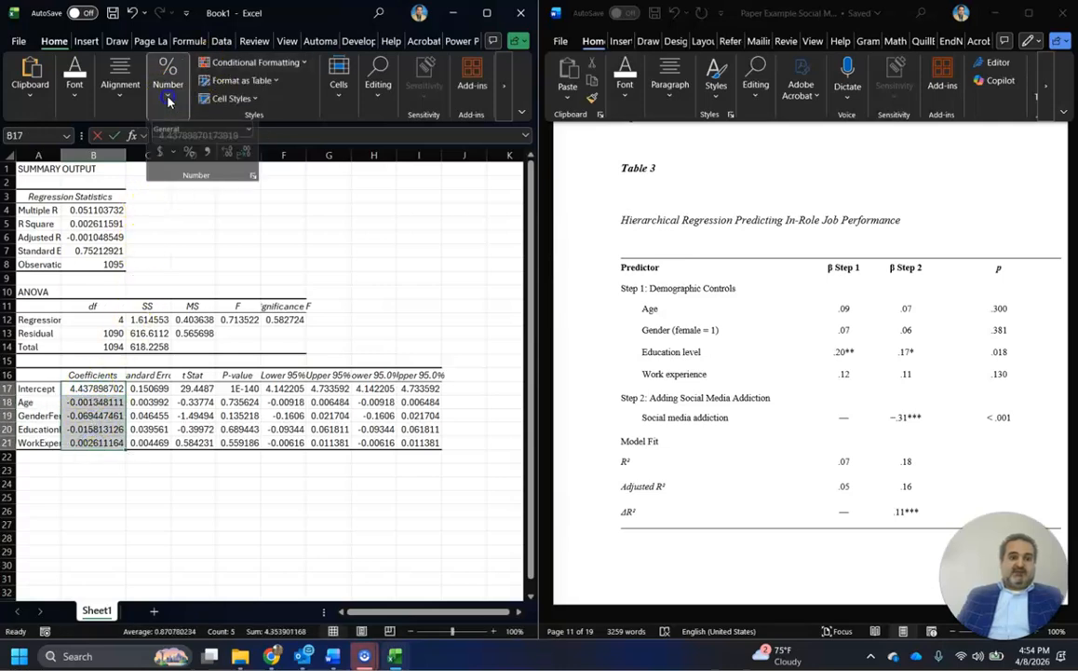
click(247, 137)
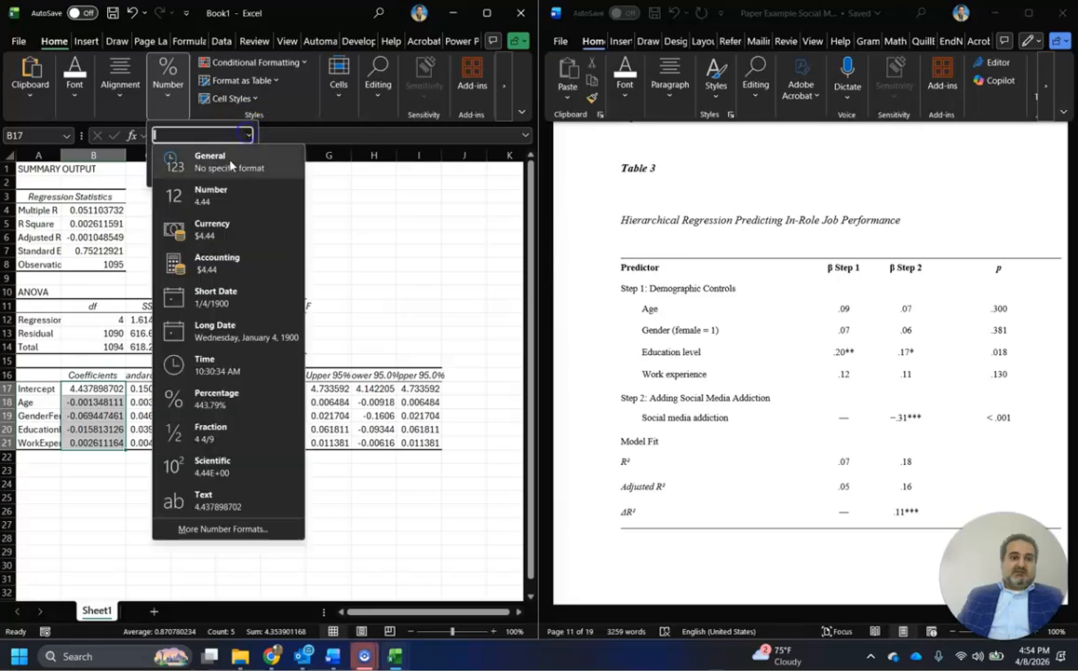
click(212, 194)
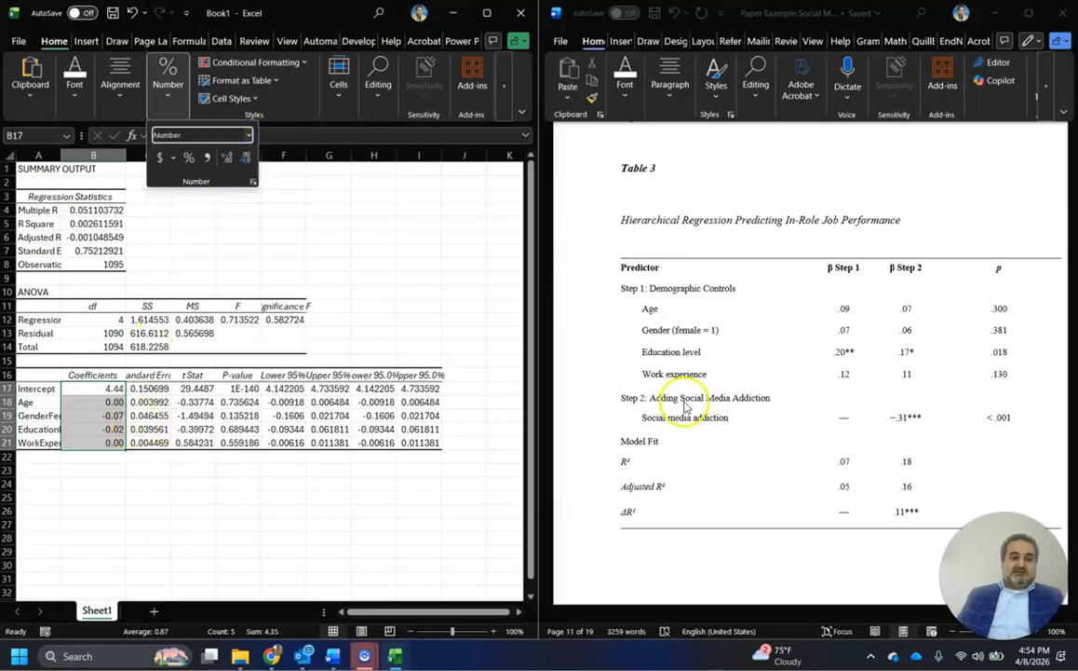
- In the Word paper's Table 3, set the β Step 1 values to .00 for Age and -.07 for Gender
click(850, 310)
drag(850, 312, 845, 313)
text(0)
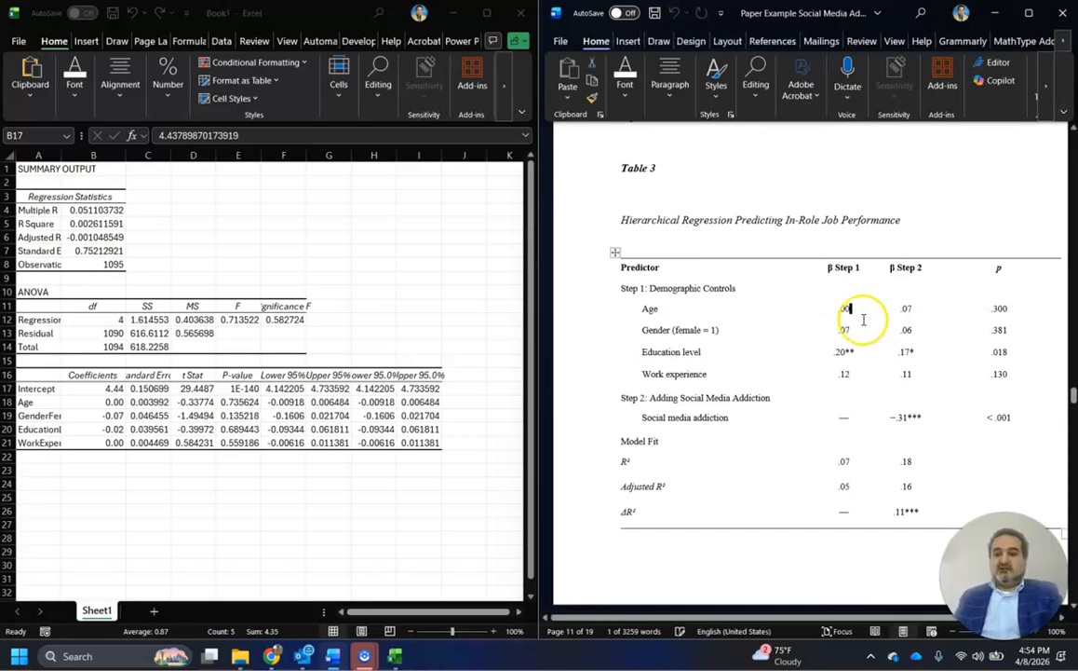
click(853, 330)
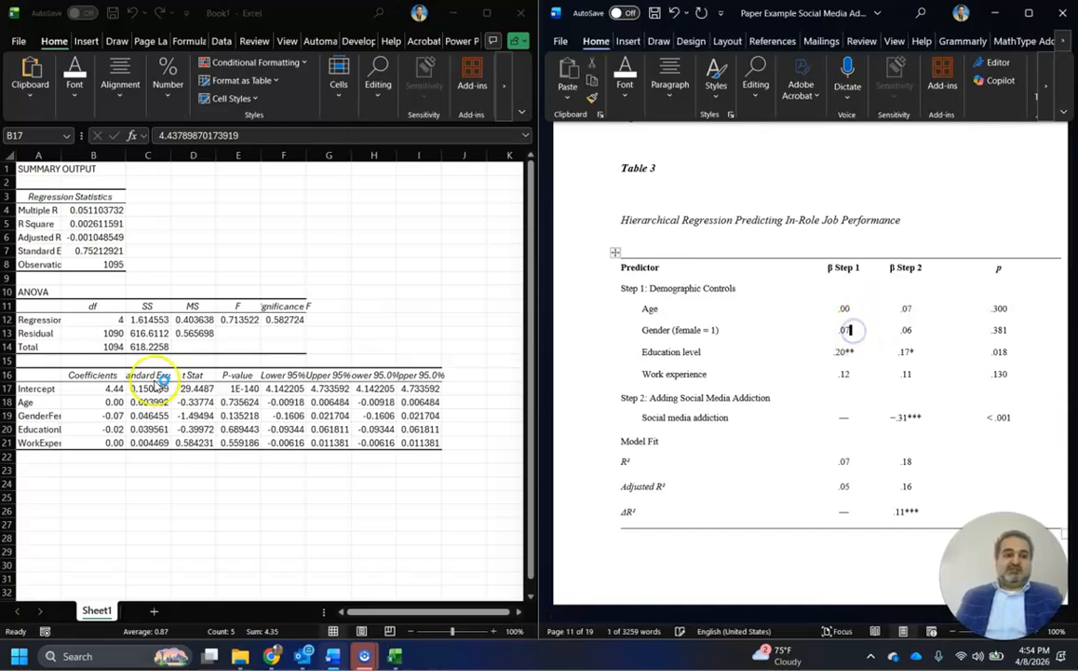
click(837, 330)
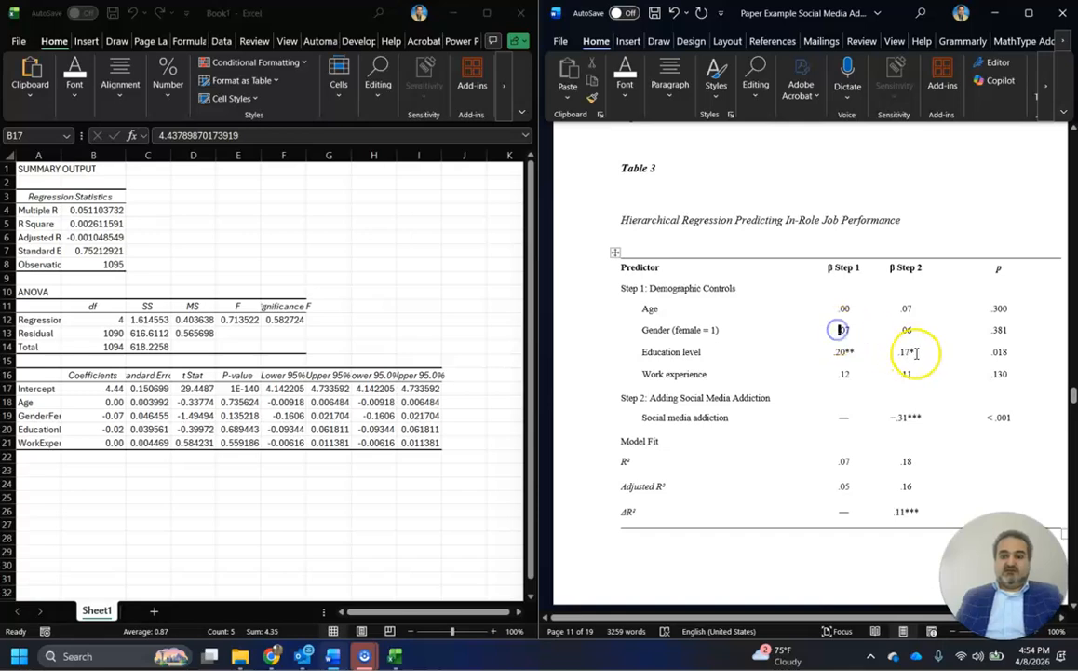
text(-)
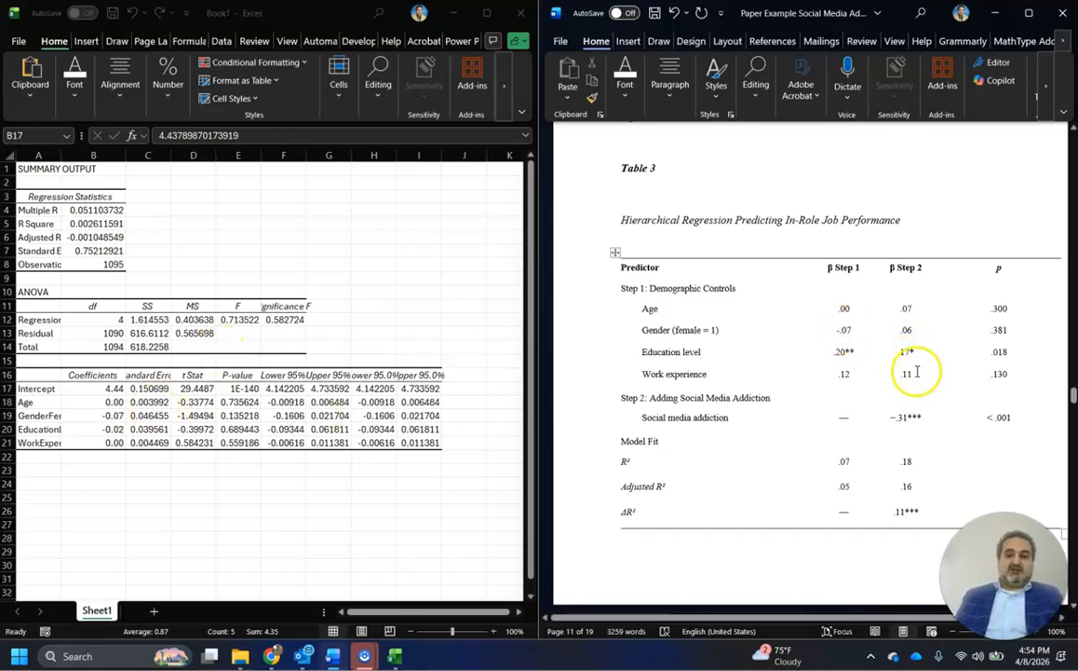
- Set the β Step 1 values to -.02 without asterisks for Education level and .00 for Work experience
double_click(843, 352)
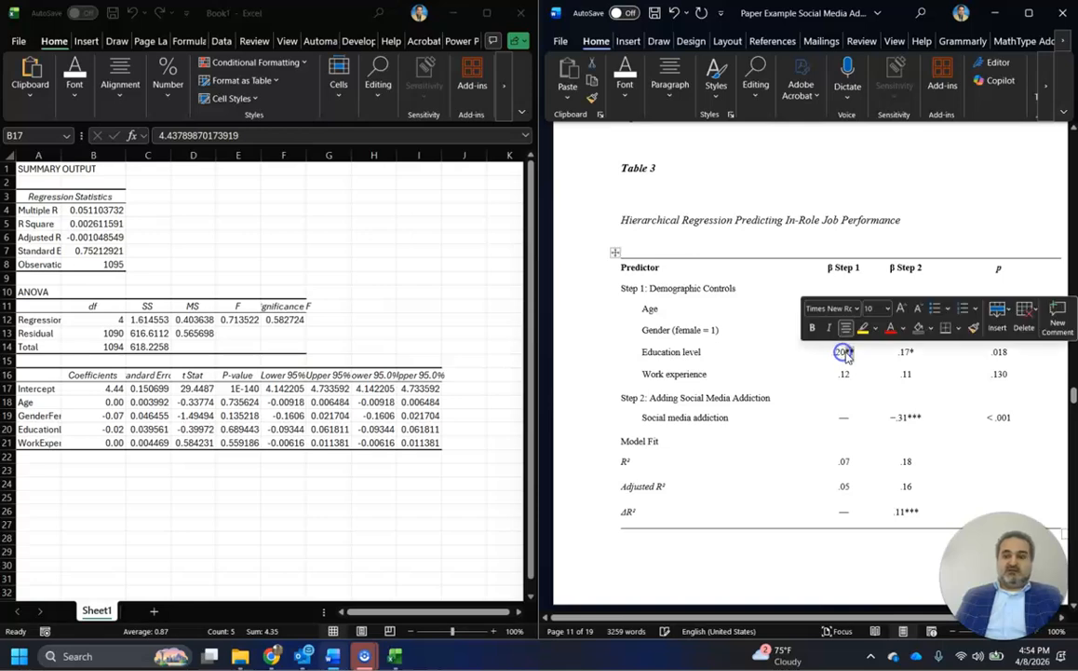
click(876, 370)
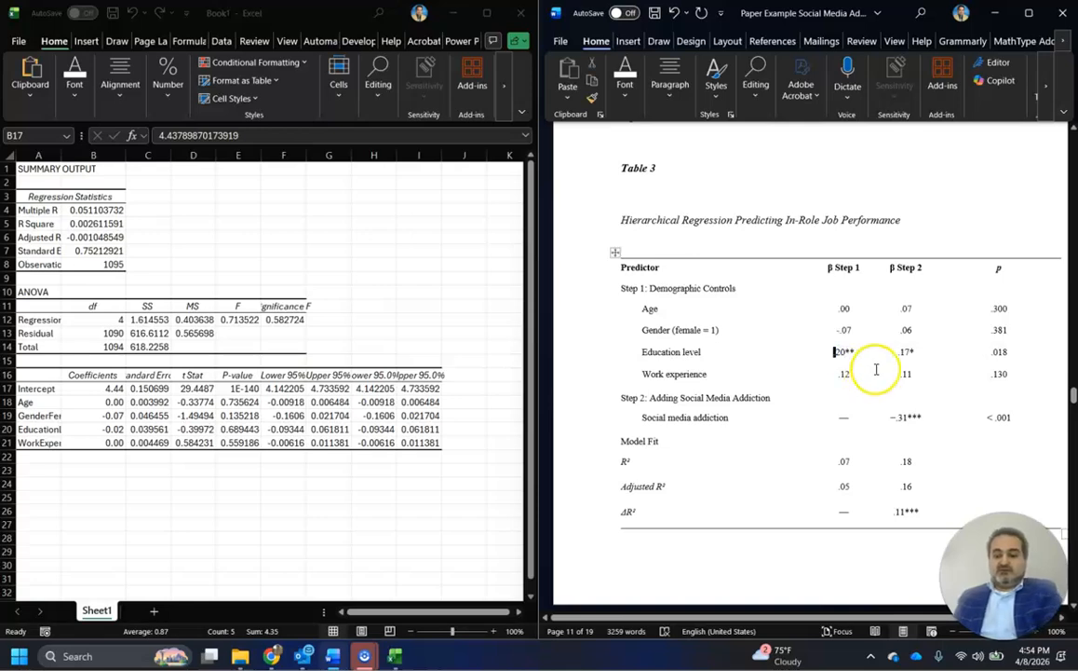
key(BackSpace)
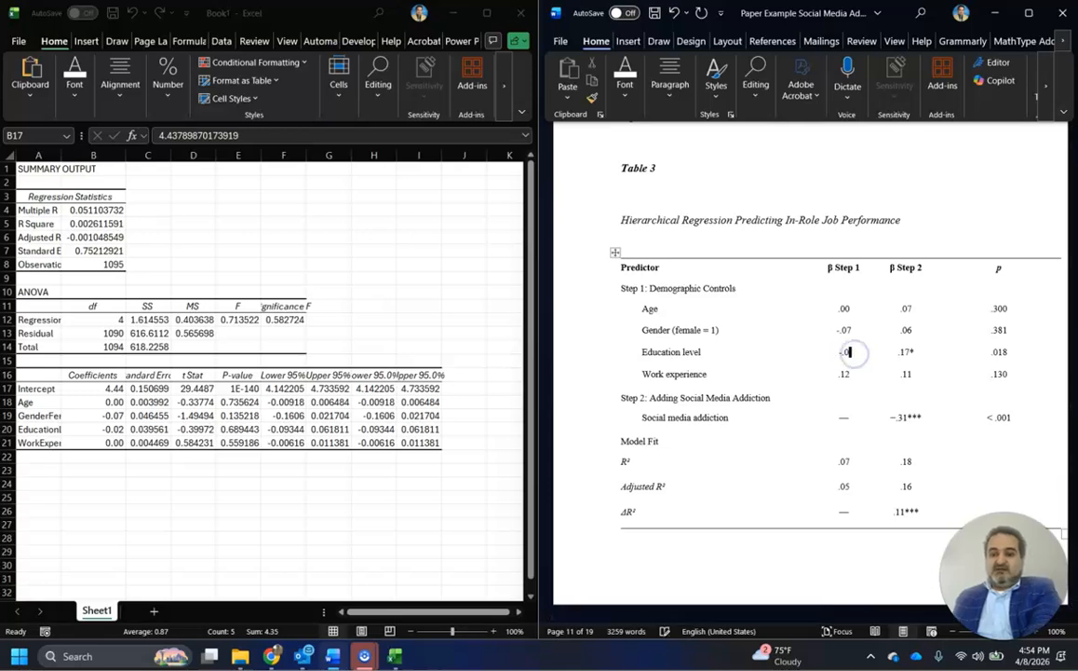
text(2)
drag(241, 390, 242, 441)
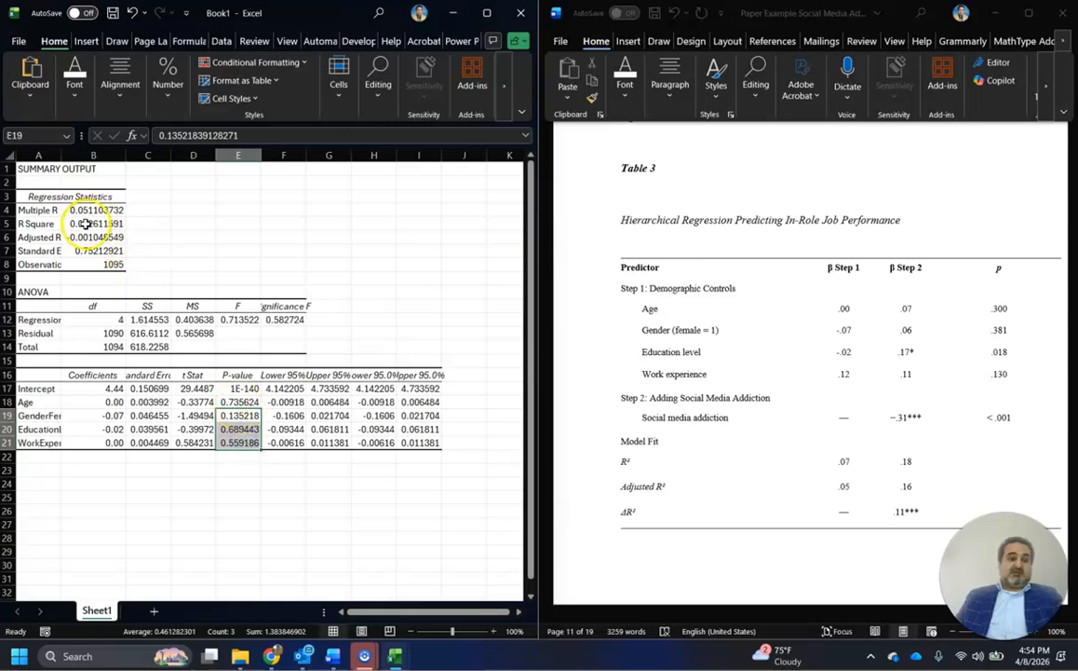
click(862, 387)
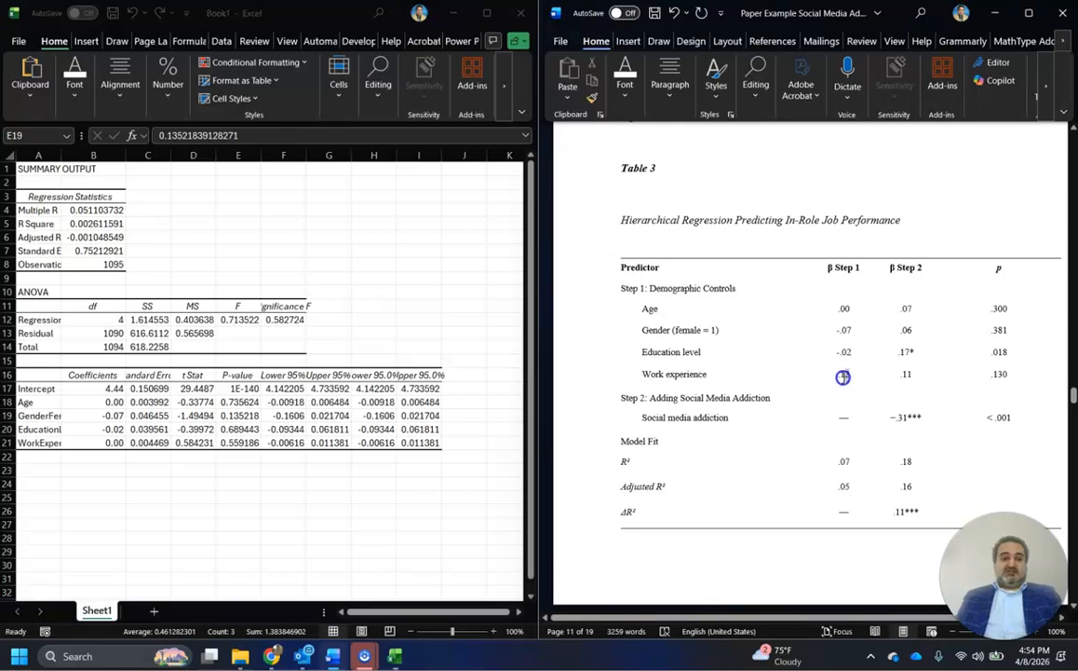
click(842, 376)
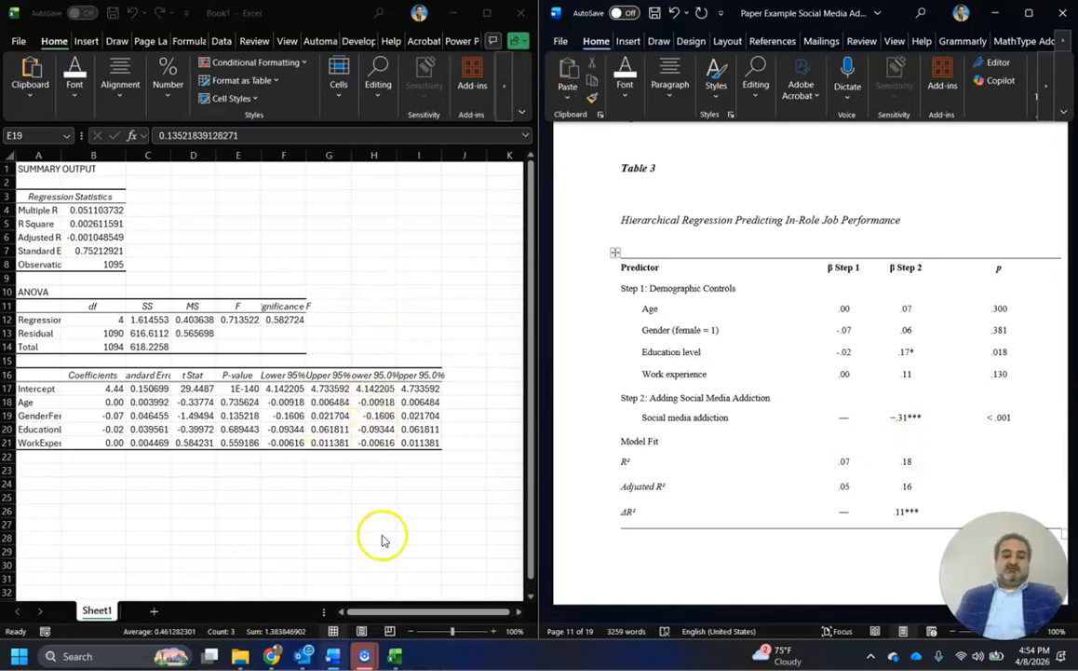
- Switch back to the survey dataset workbook and return to the first rows of the second regression block
mouse_move(395, 655)
mouse_move(419, 576)
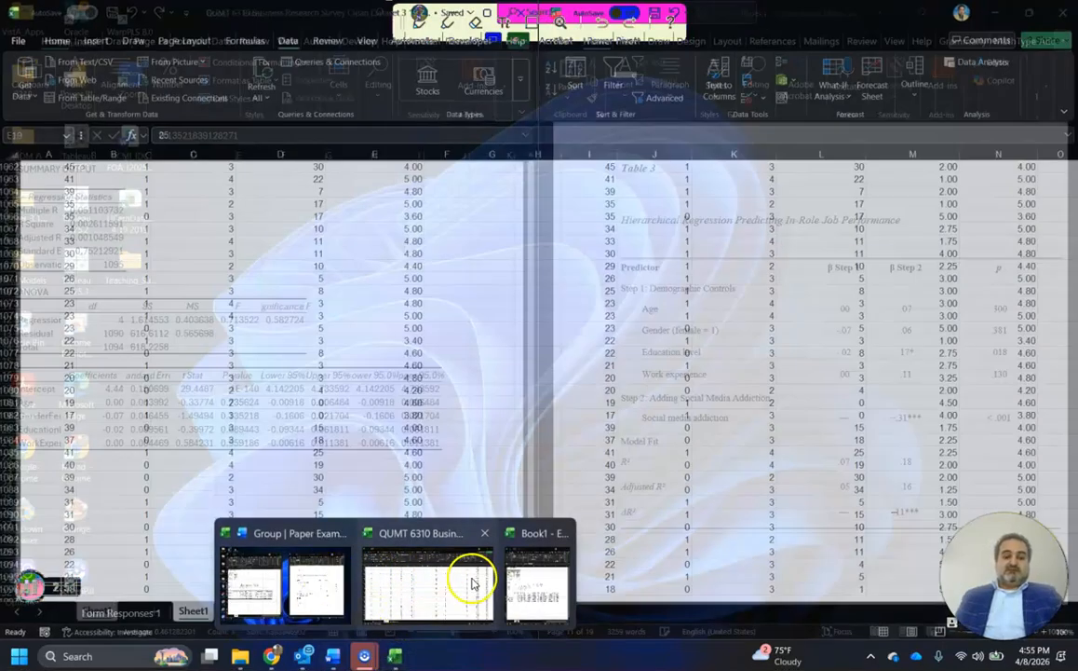
click(443, 583)
scroll(667, 348, up, 8)
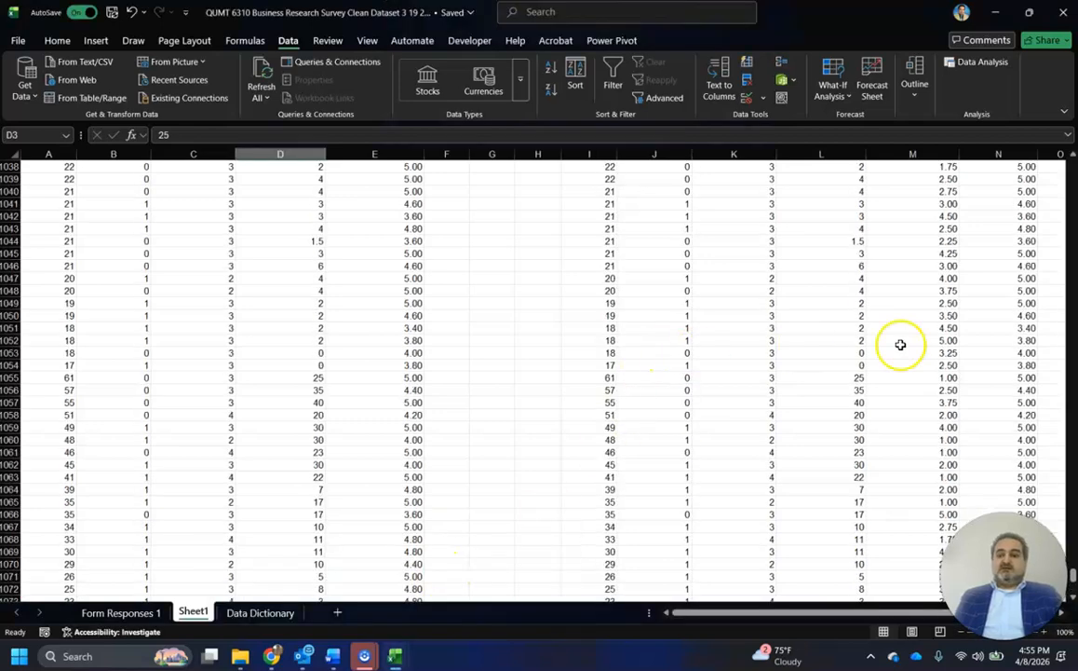
drag(1074, 575, 1074, 161)
click(759, 190)
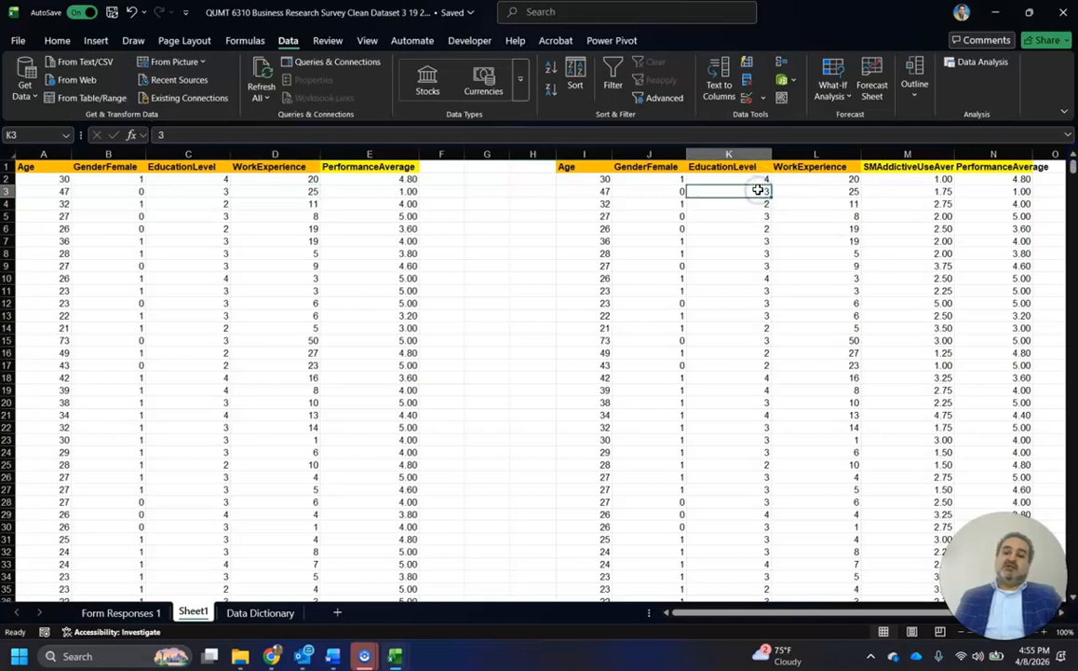
- Start a new Regression analysis and set its Y range to the second block's PerformanceAverage column, N1:N1096
click(980, 63)
click(863, 266)
drag(759, 211, 716, 211)
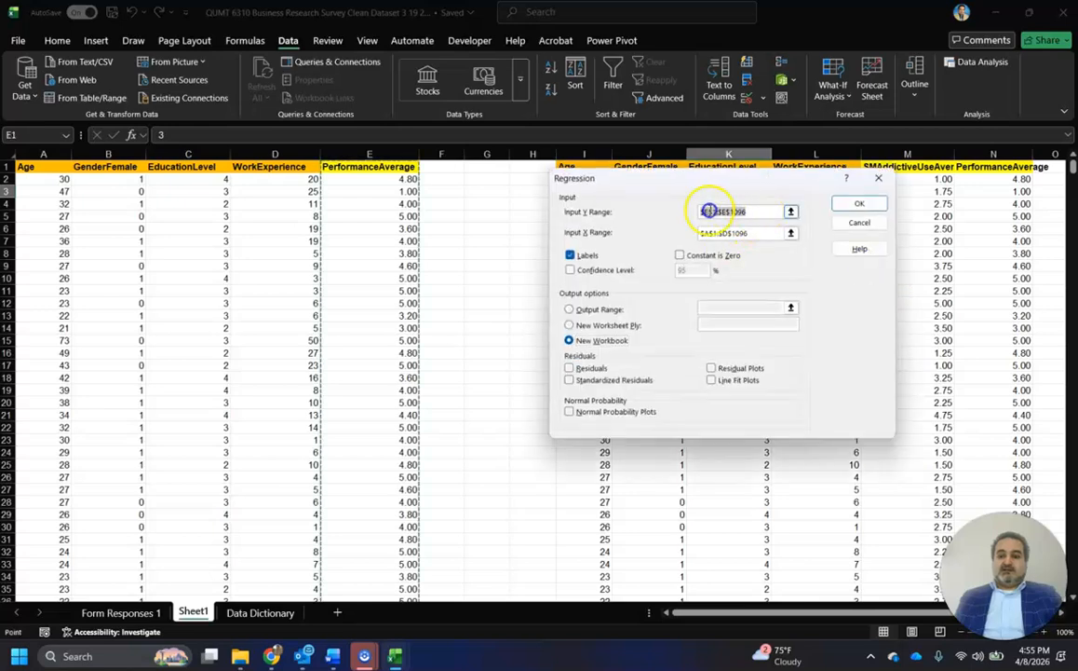
click(985, 169)
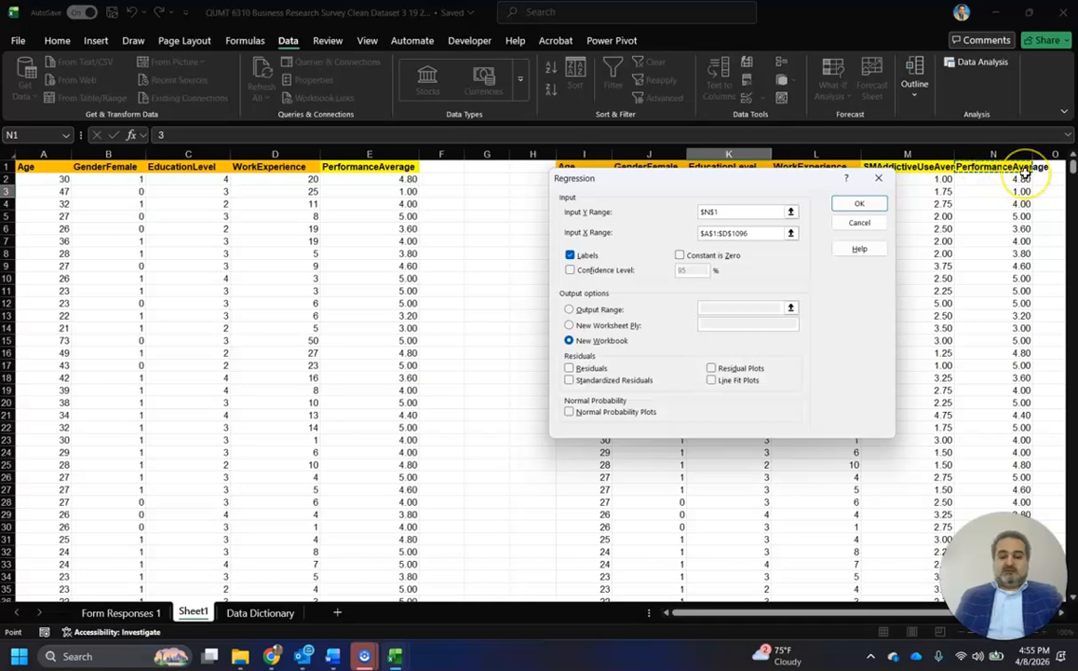
key(ctrl+shift+Down)
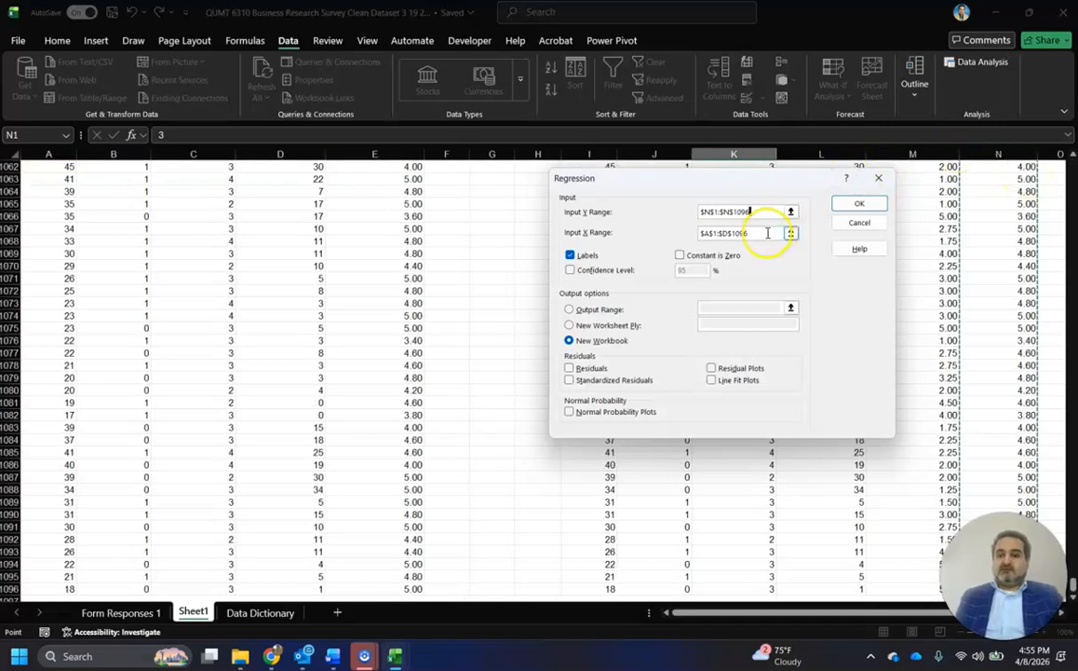
- Set the X range to I1:M1096, covering Age through social media addictive use, and run the regression into a new workbook
click(588, 232)
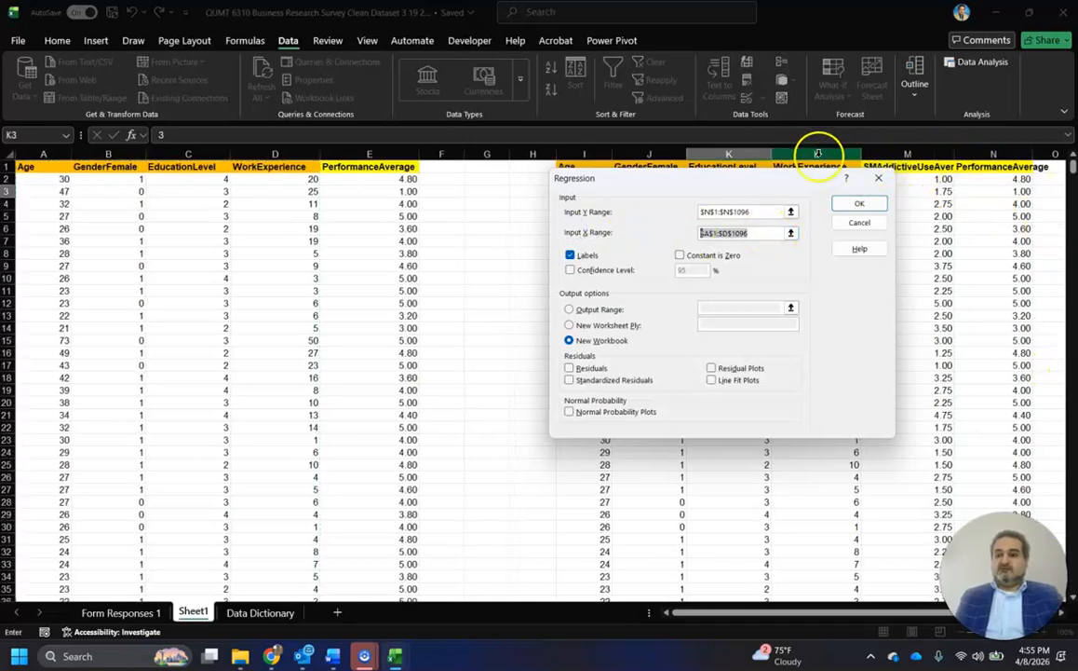
click(593, 164)
drag(593, 165, 885, 173)
key(ctrl+shift+Down)
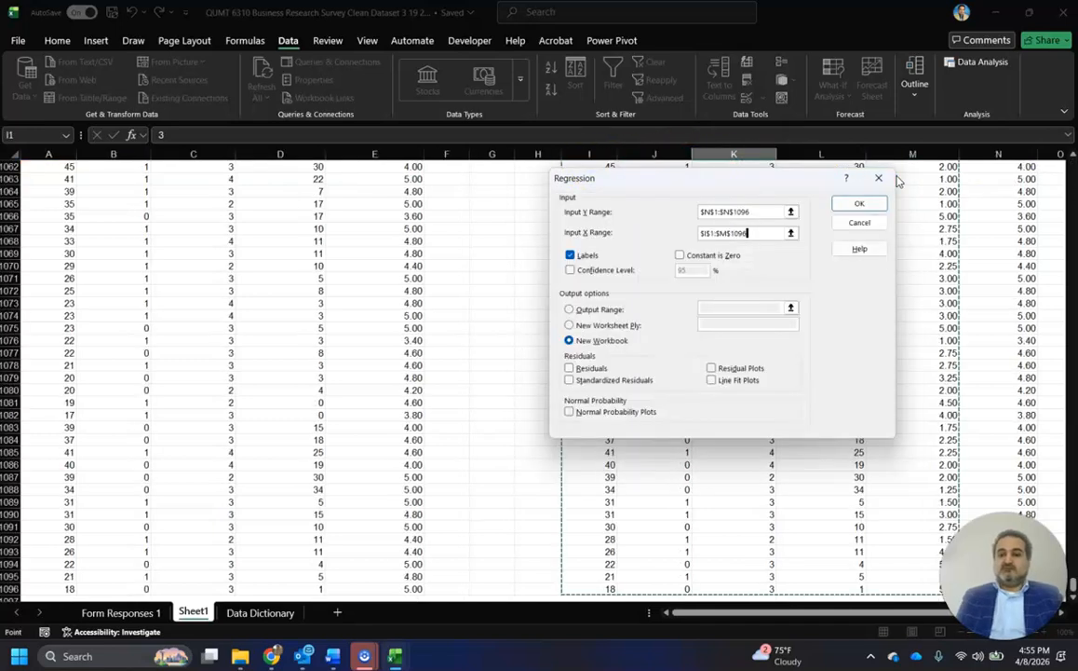
click(857, 204)
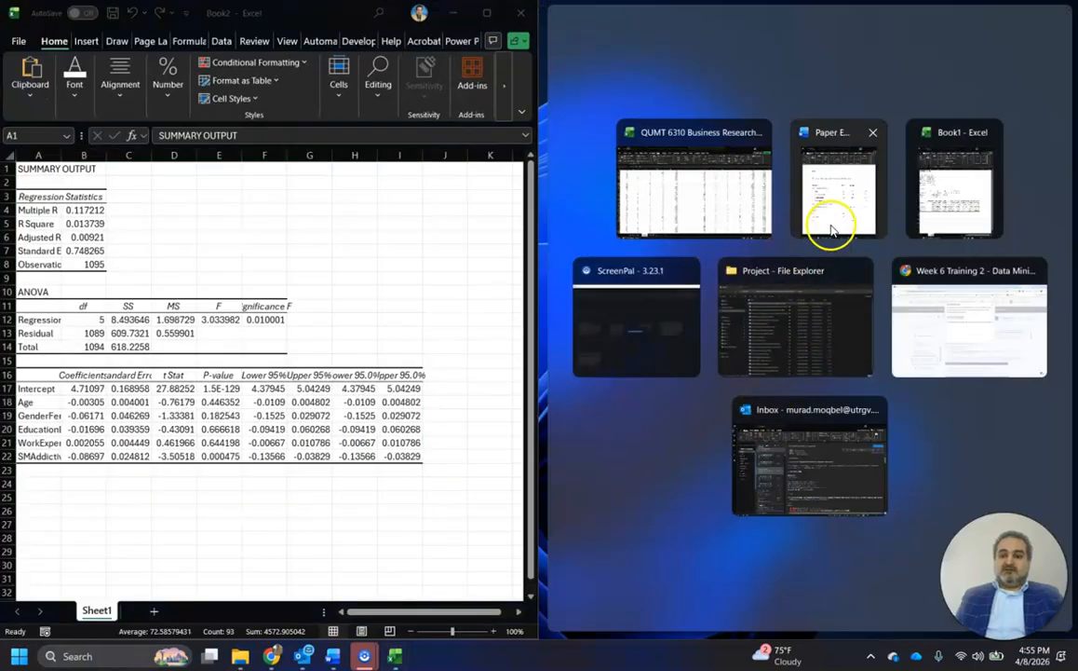
- Show the Word paper beside the new regression output and format the coefficients in B17:B22 with the Number format
click(834, 230)
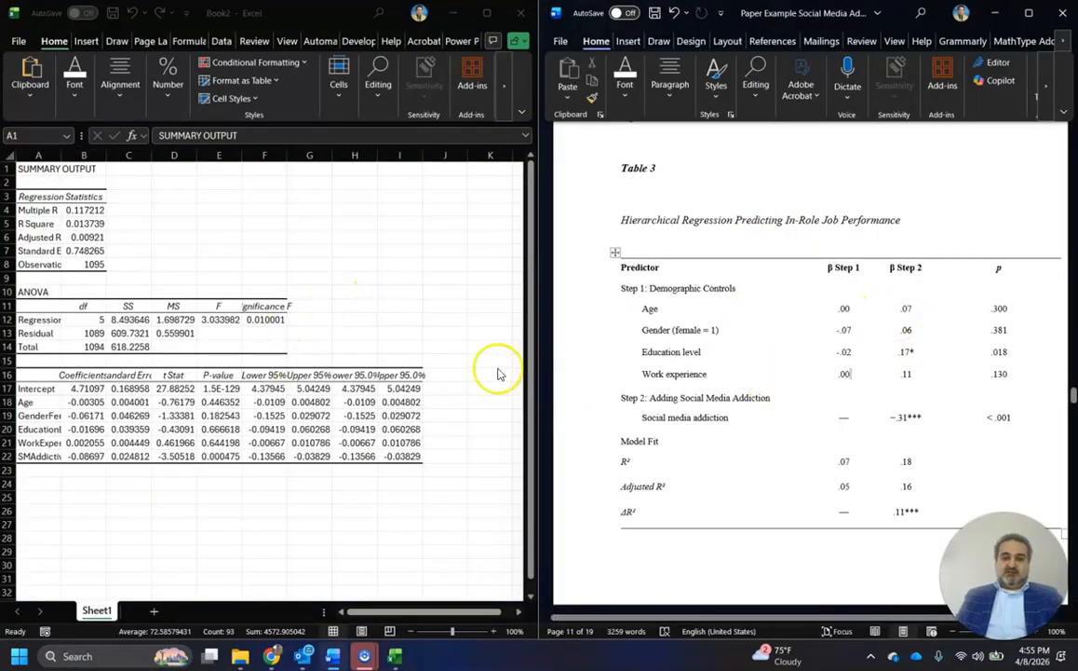
click(244, 354)
drag(82, 395, 88, 456)
click(161, 101)
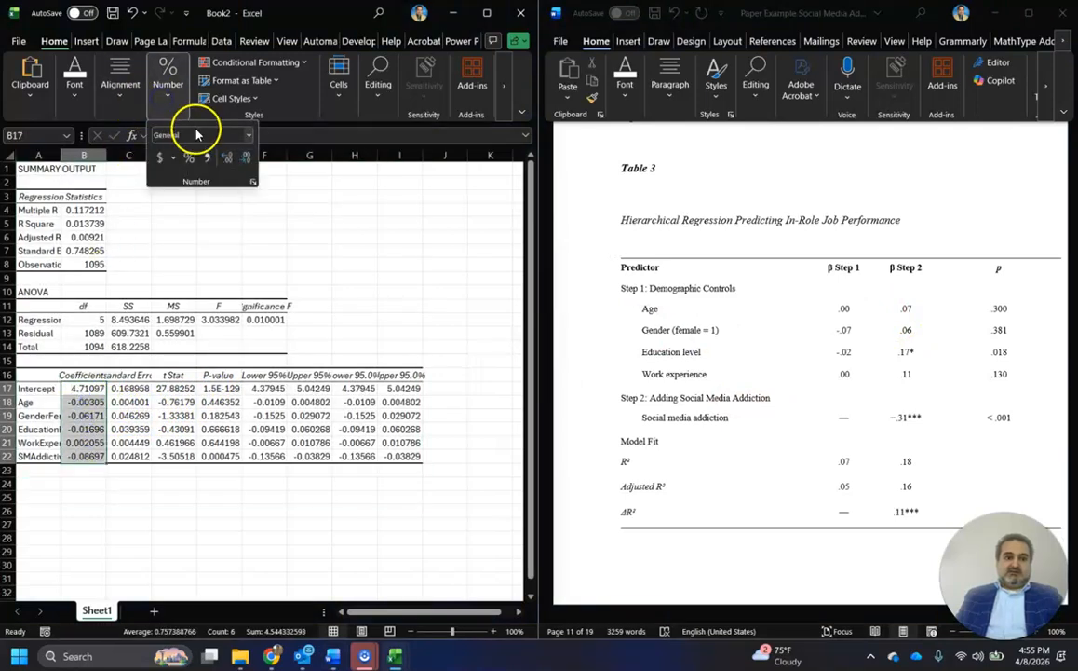
click(248, 135)
click(212, 198)
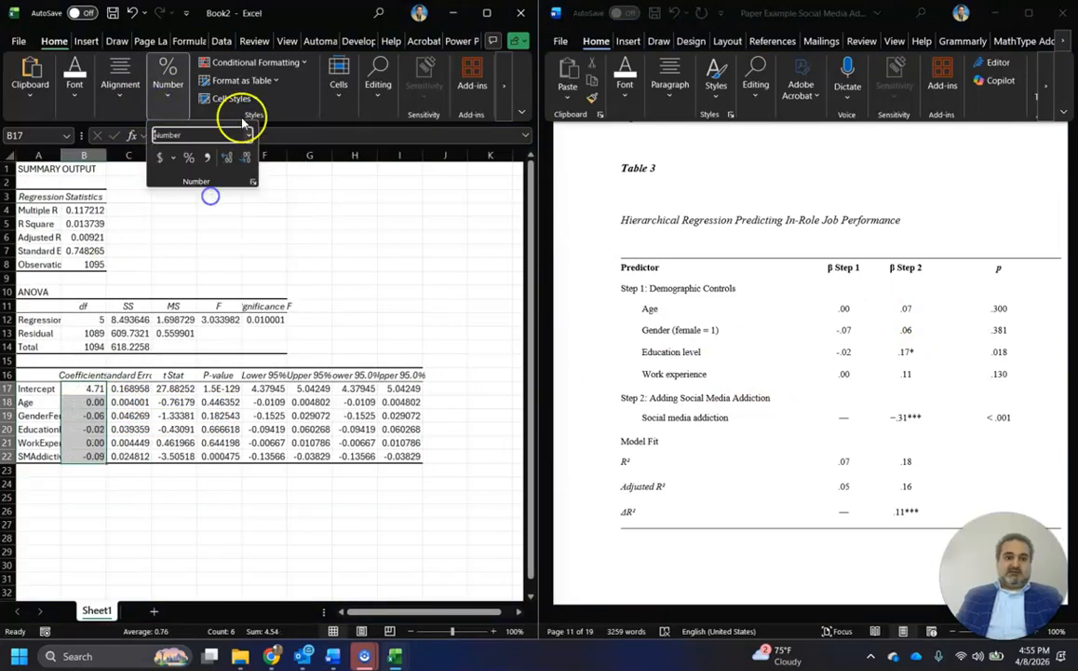
- Format the regression P-values in E17:E22 with the Number format
click(250, 380)
drag(230, 391, 223, 454)
click(173, 90)
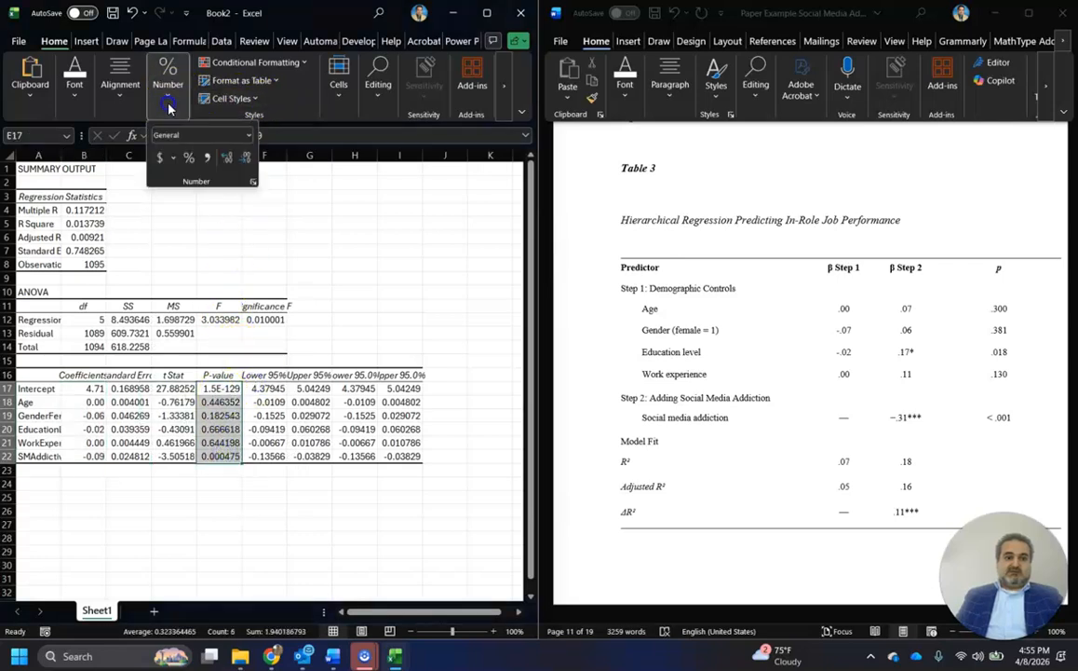
click(247, 136)
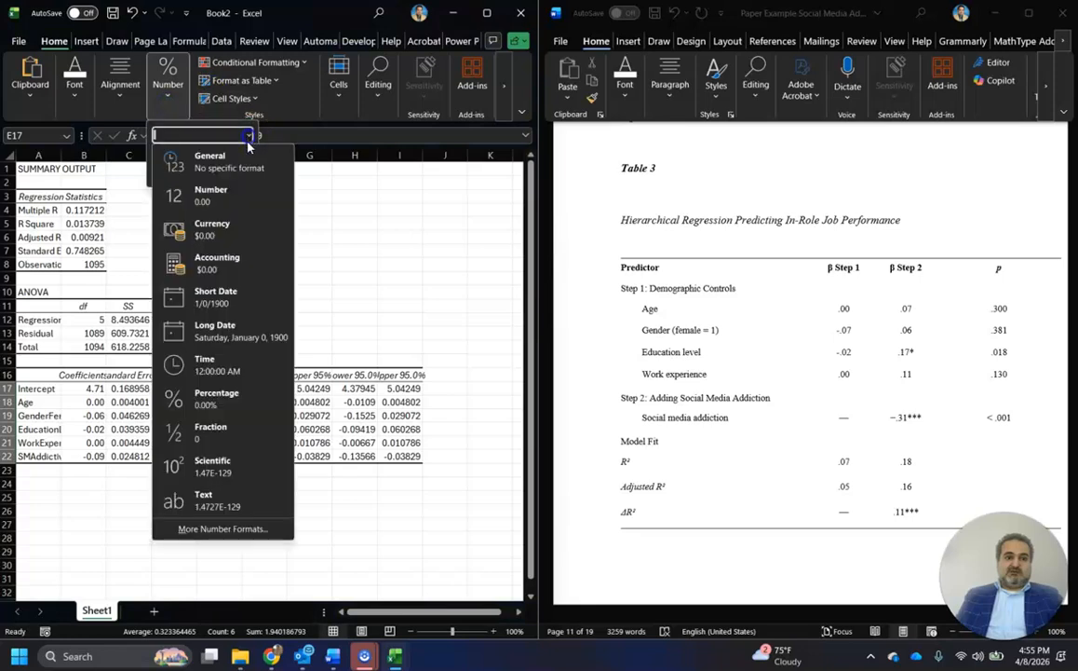
click(210, 190)
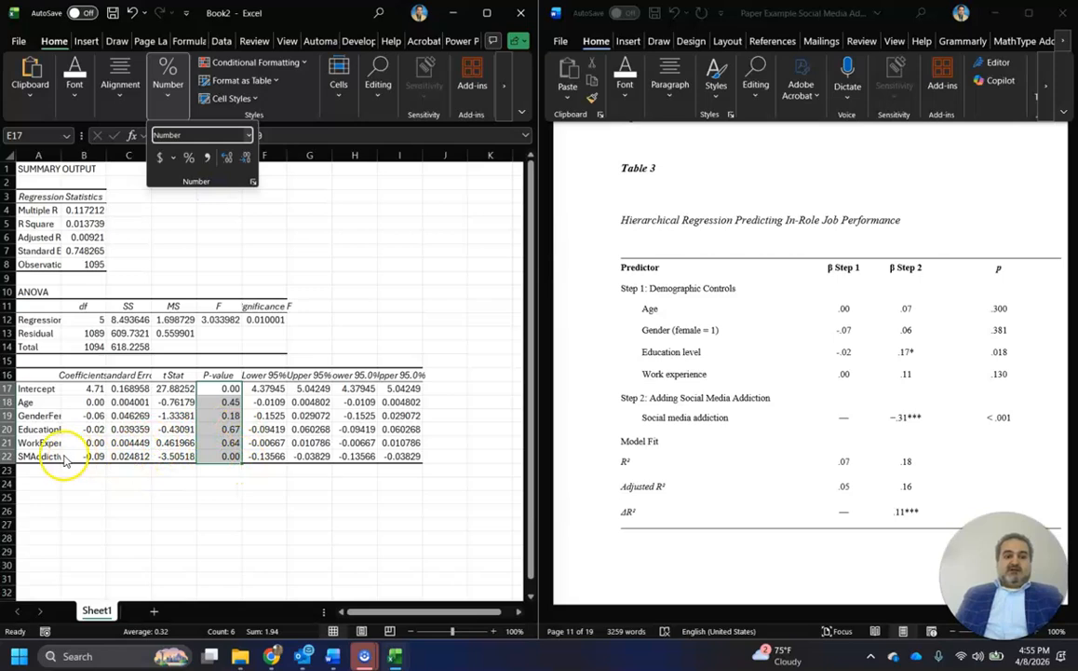
click(97, 416)
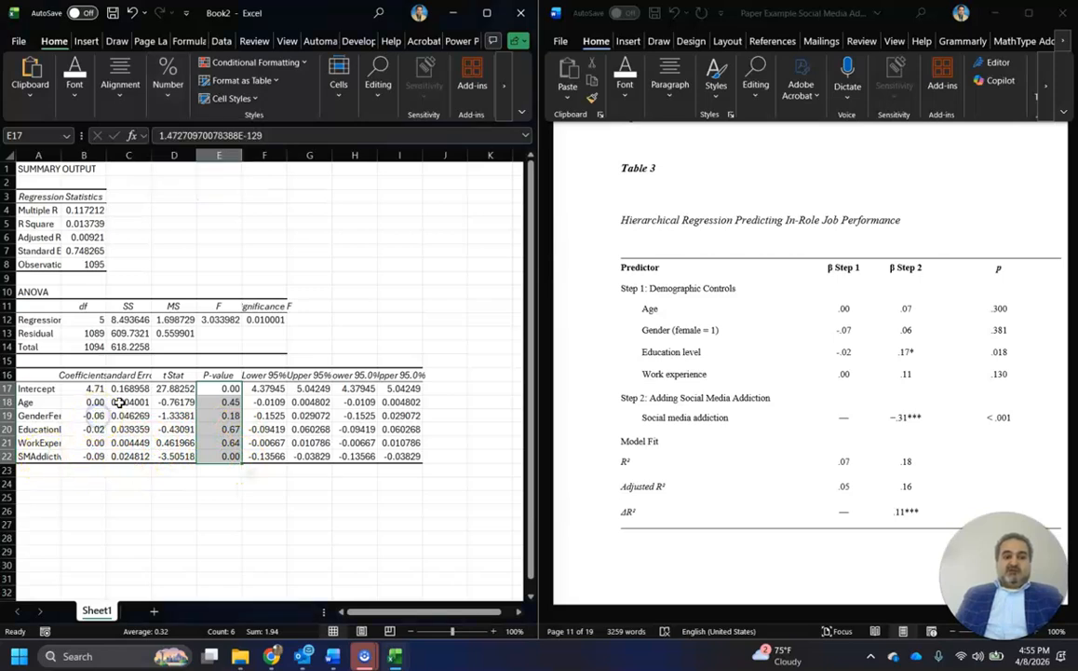
- In Table 3 of the Word paper, set the β Step 2 values to .00 for Age and -.02 without an asterisk for Education level
click(920, 304)
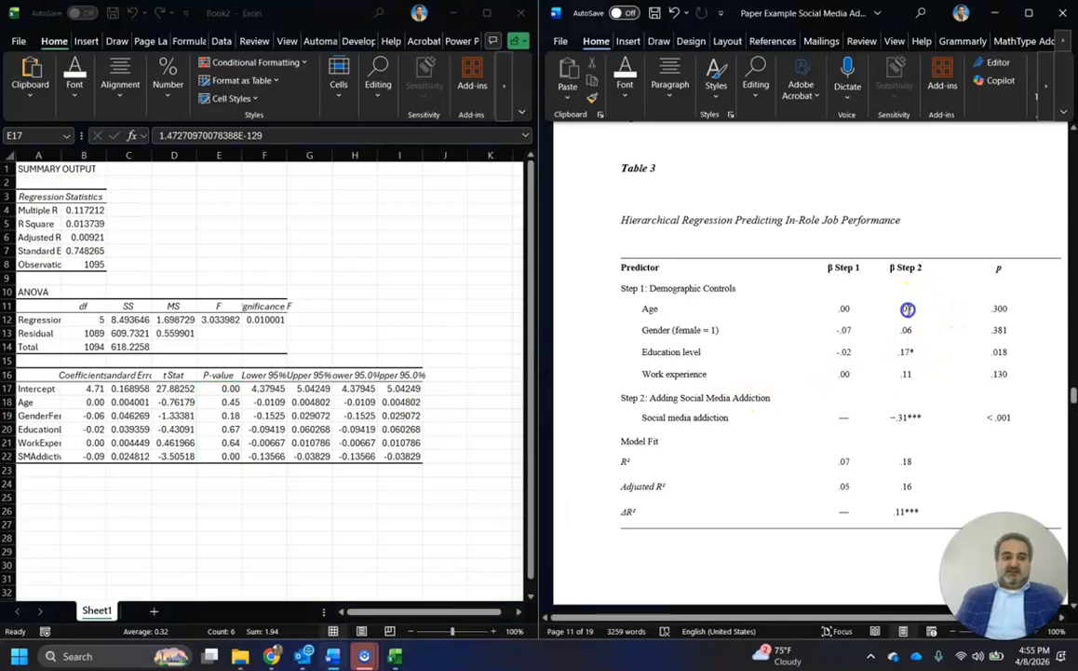
double_click(908, 309)
text(00)
click(914, 333)
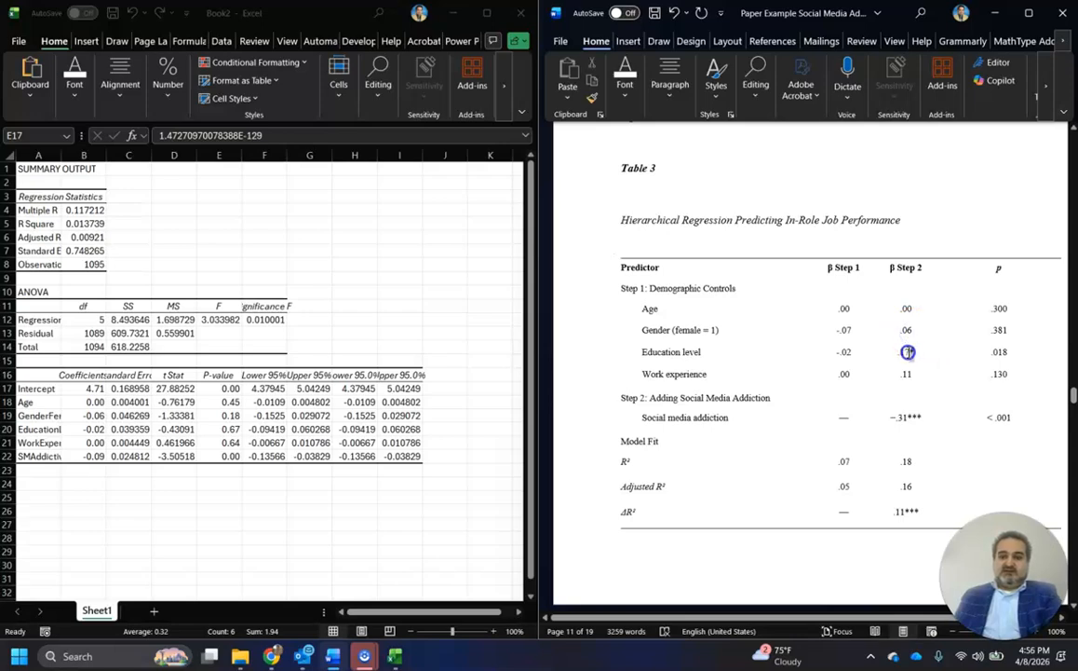
double_click(901, 353)
text(02)
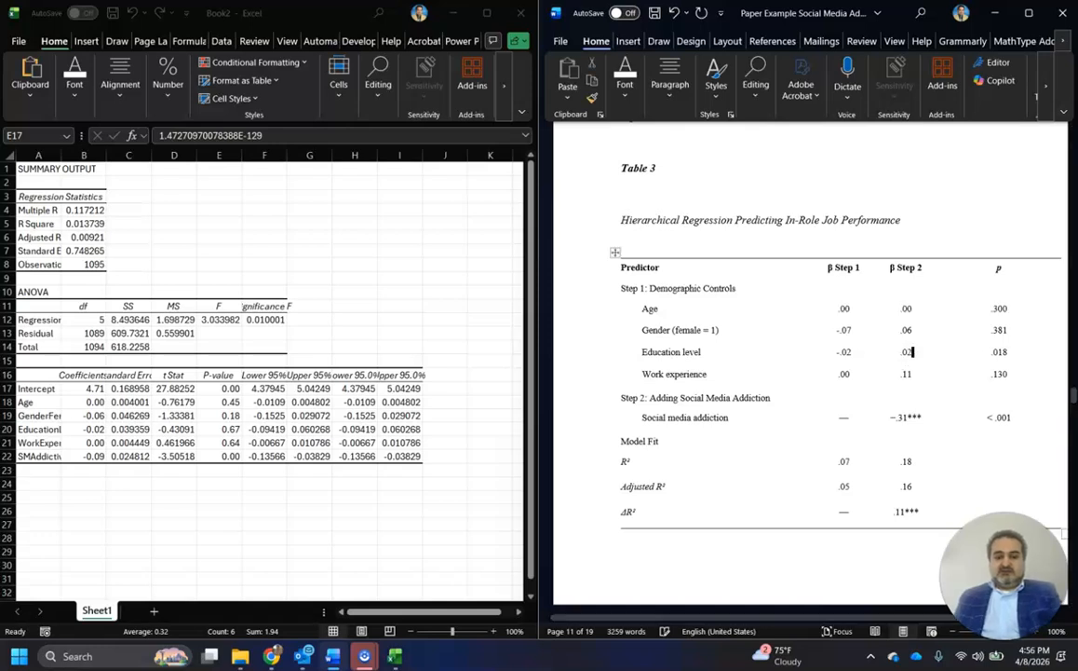
click(899, 355)
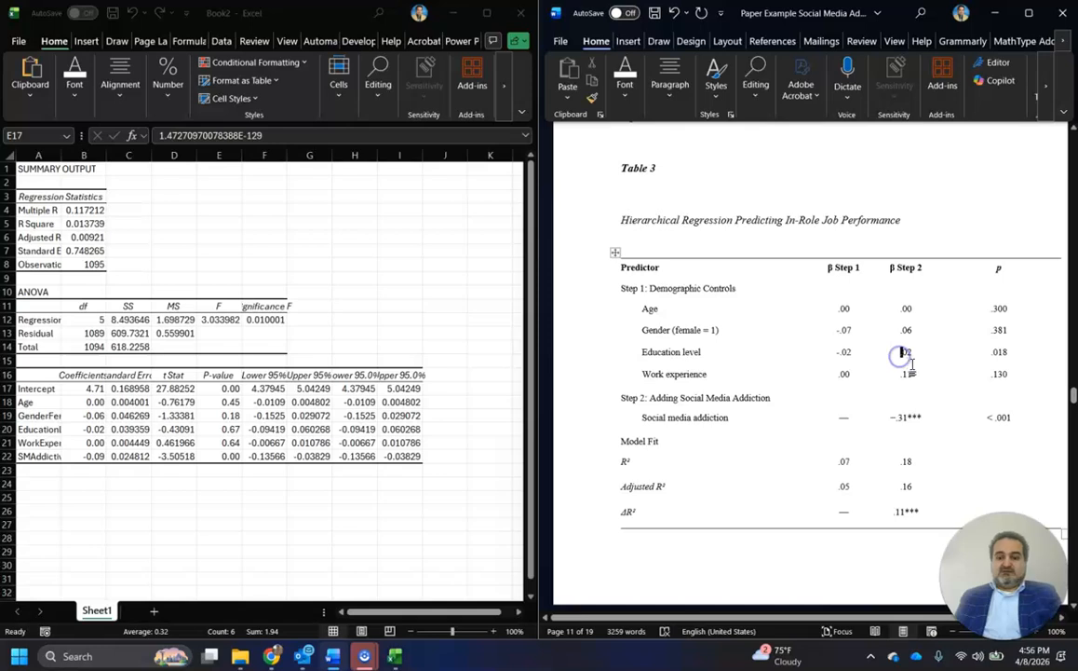
text(-)
- Set the β Step 2 values to .00 for Work experience and −.09*** for Social media addiction
click(910, 376)
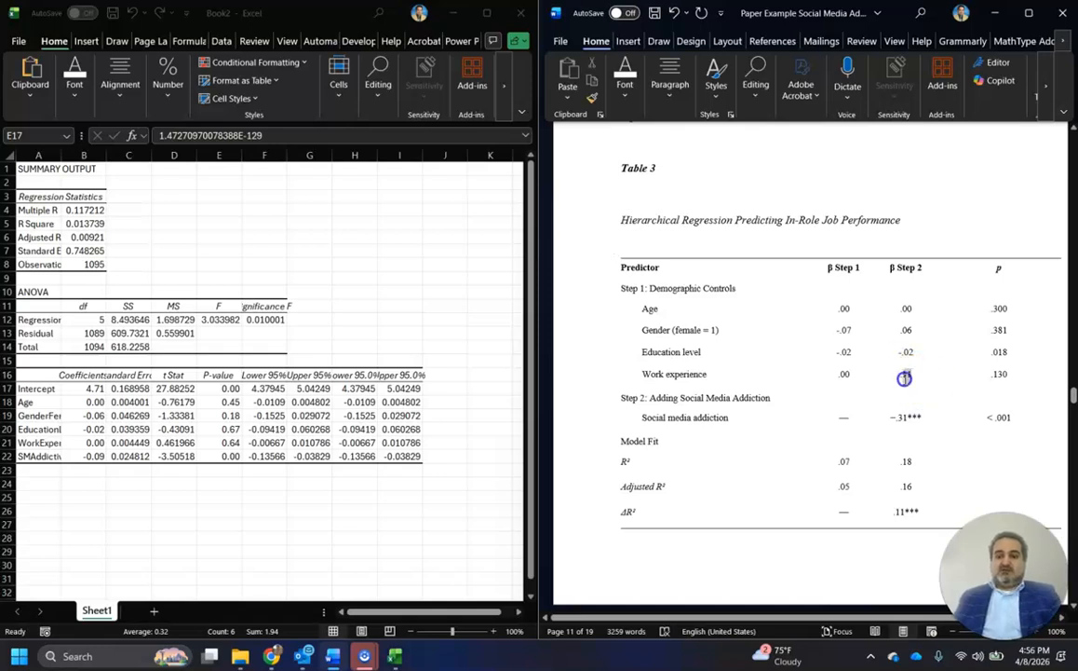
double_click(904, 377)
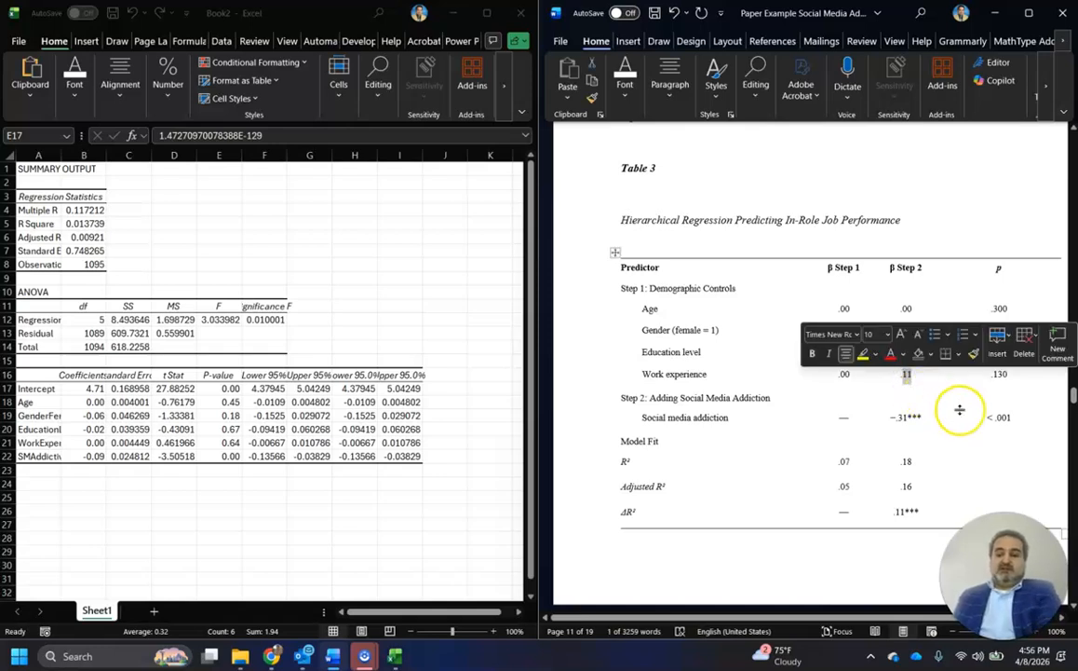
text(00)
click(905, 418)
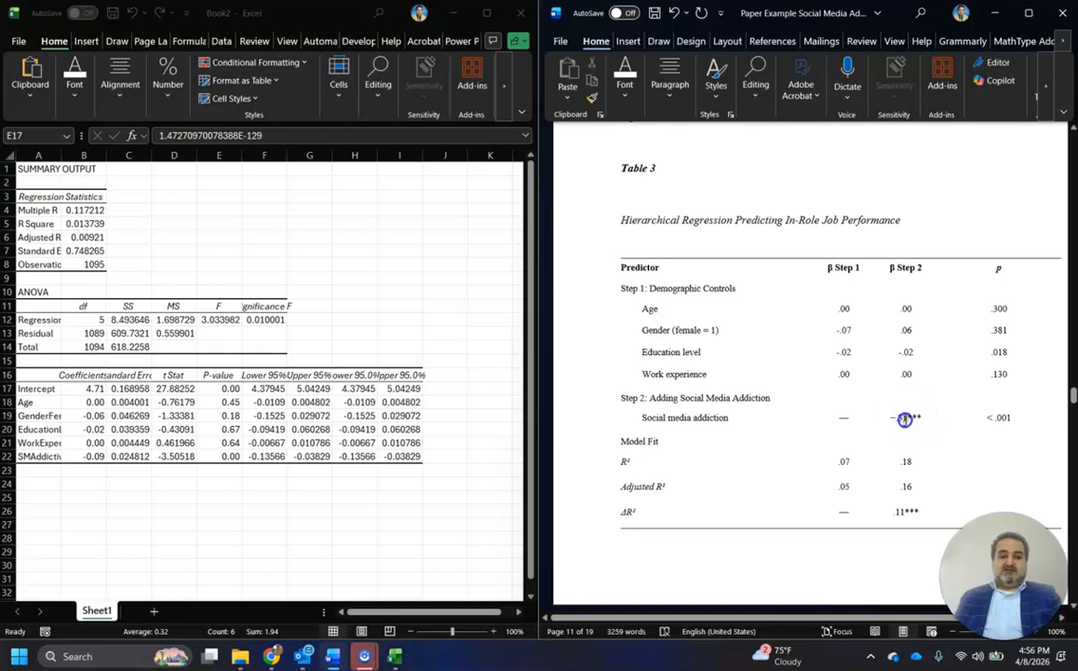
double_click(901, 420)
text(09)
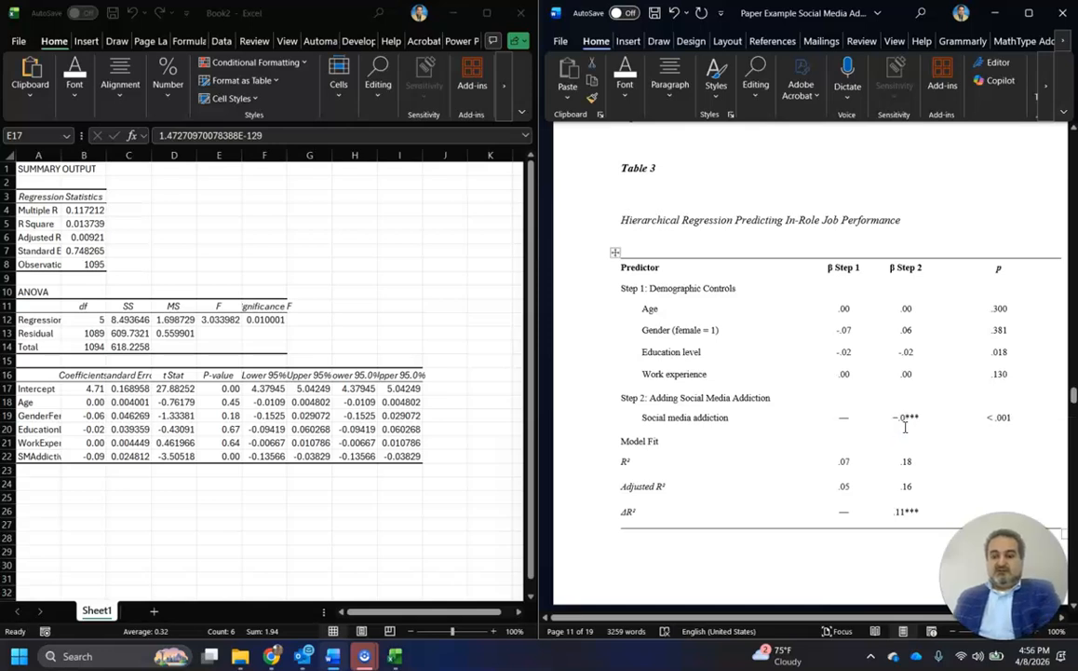
click(928, 419)
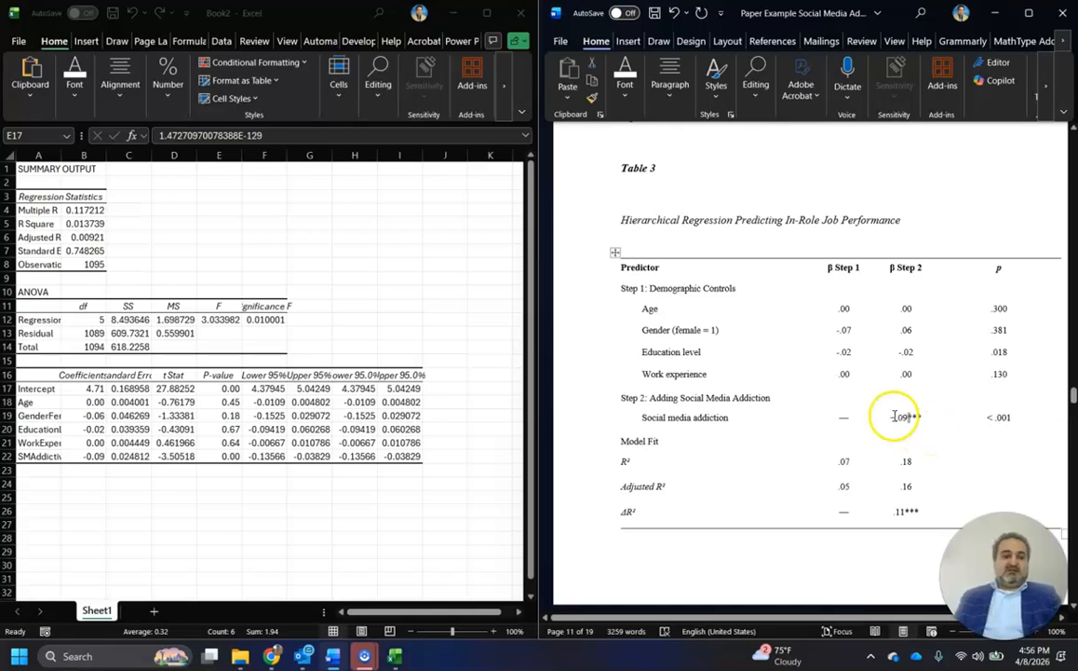
click(231, 468)
click(902, 424)
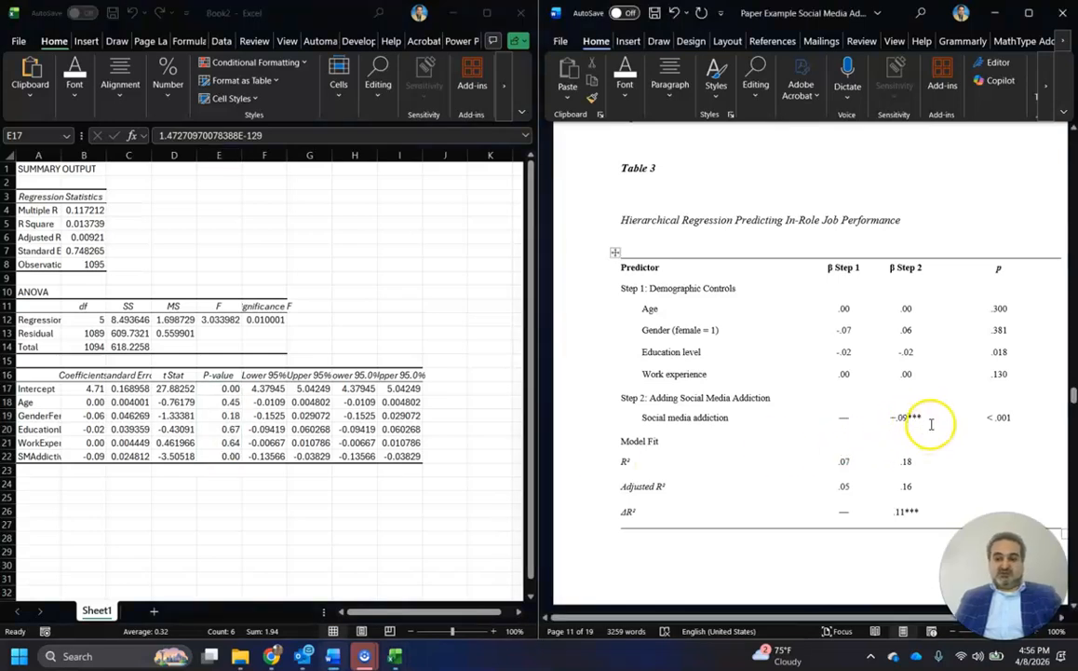
click(924, 419)
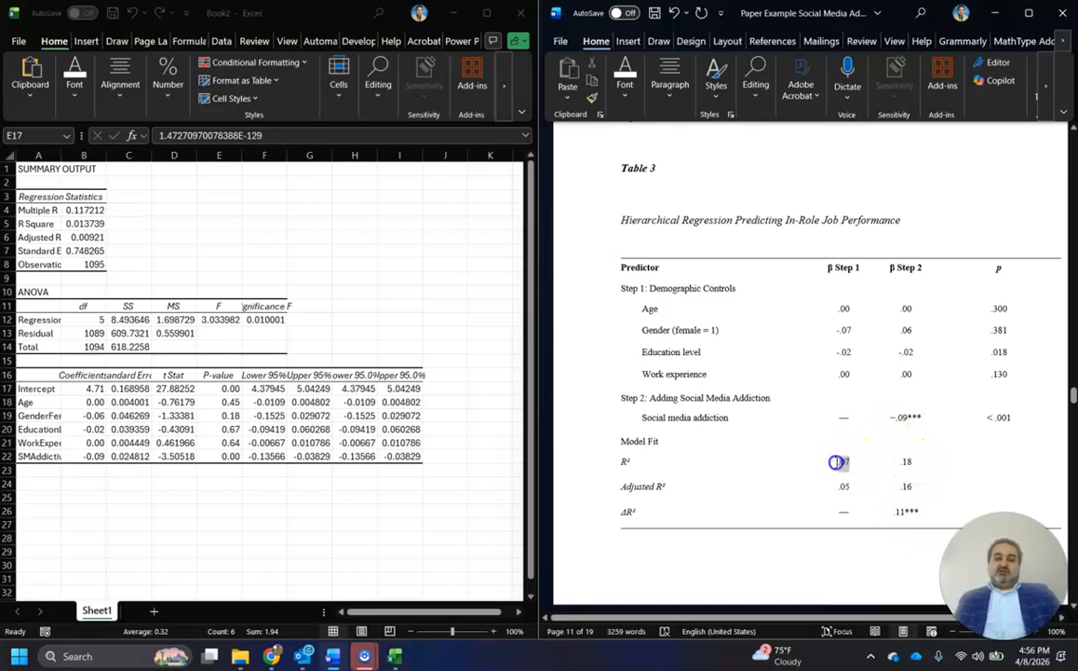
- Set the R² values under Model Fit to .00 for Step 1 and .013 for Step 2
drag(836, 462, 838, 463)
text(00)
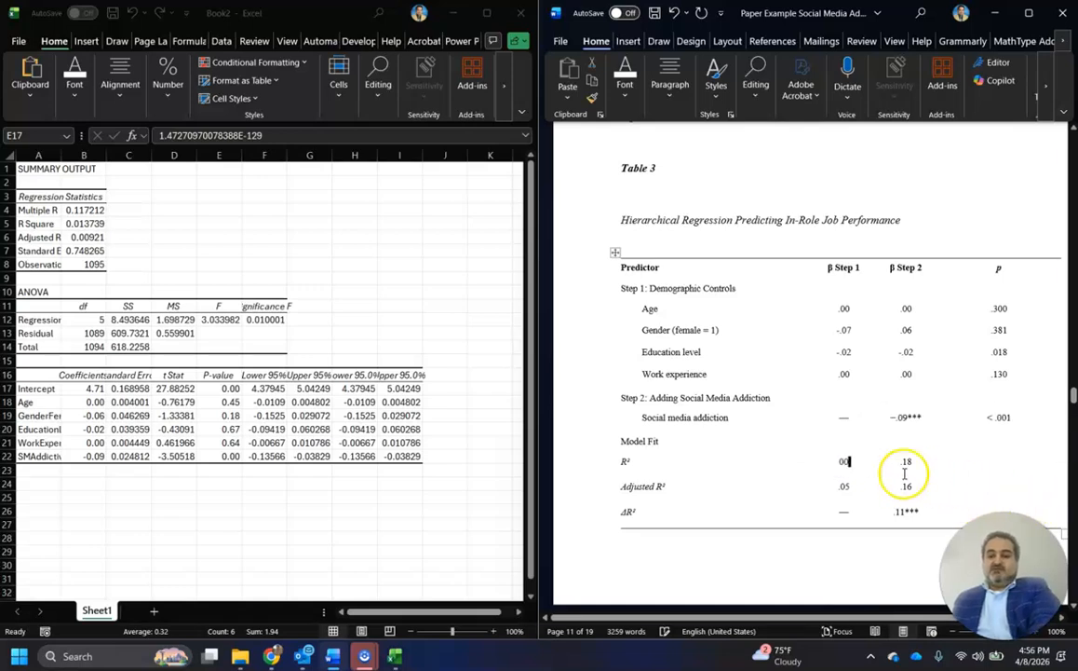
click(839, 462)
click(919, 461)
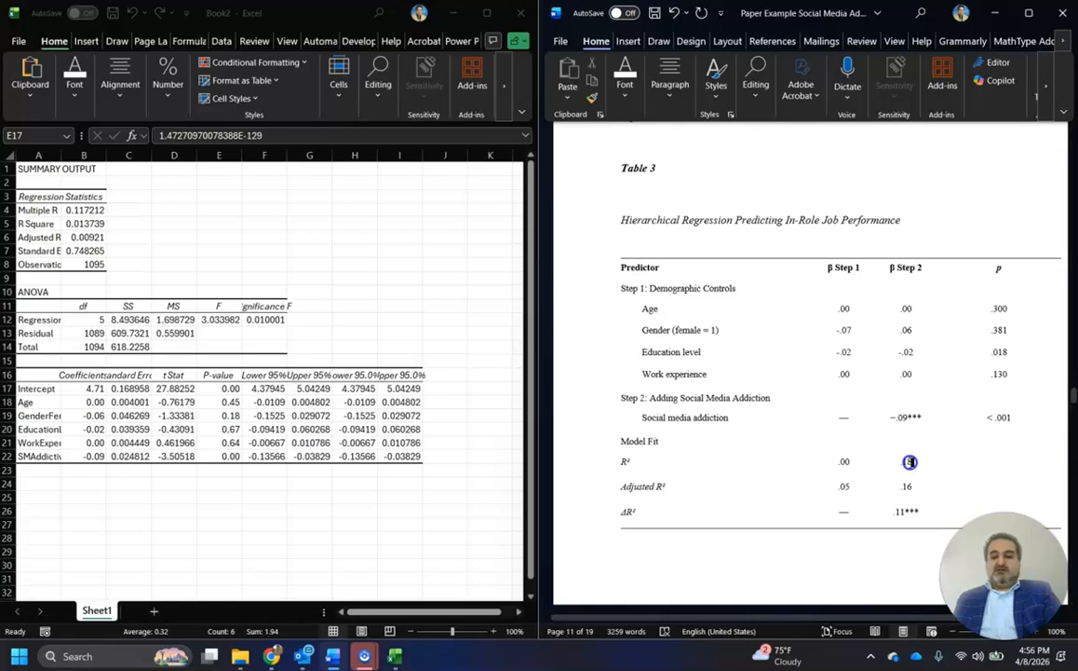
double_click(903, 463)
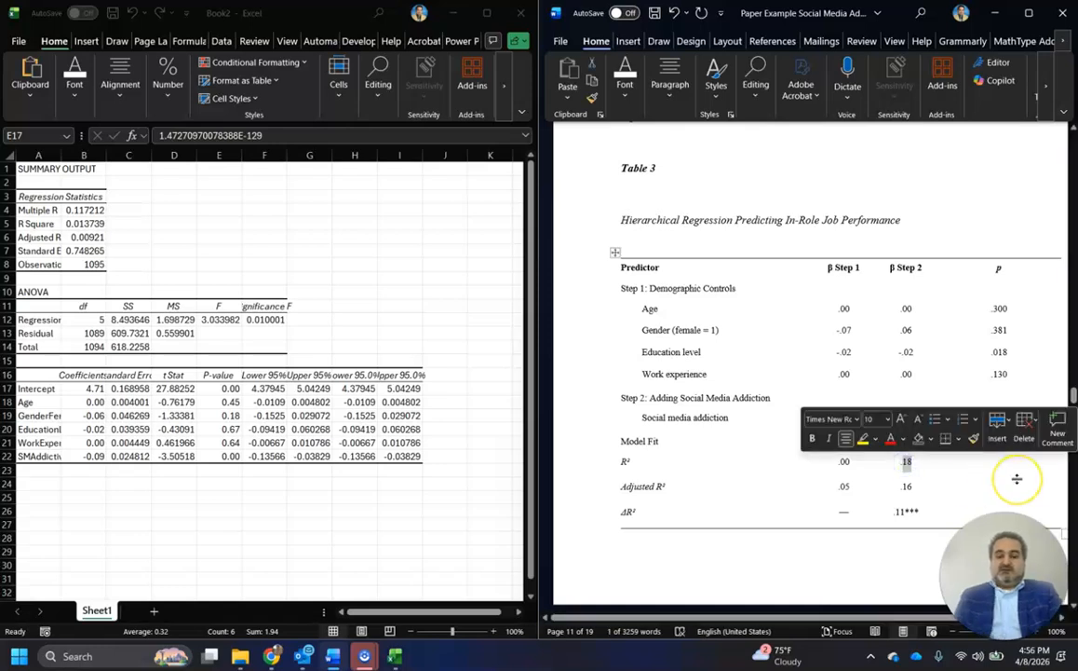
text(01)
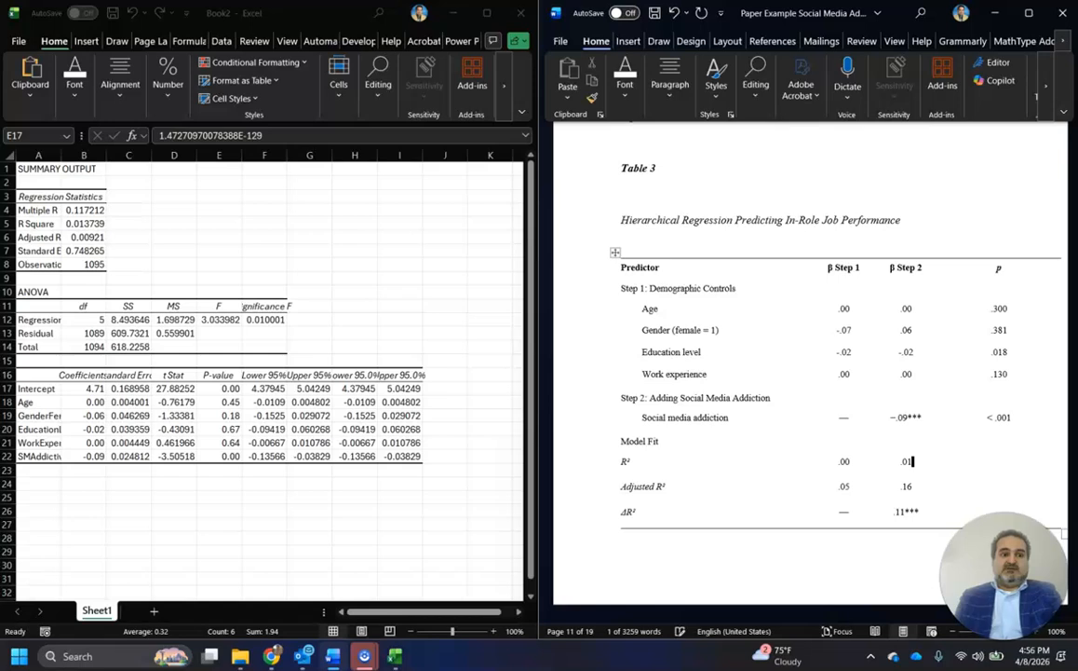
text(3)
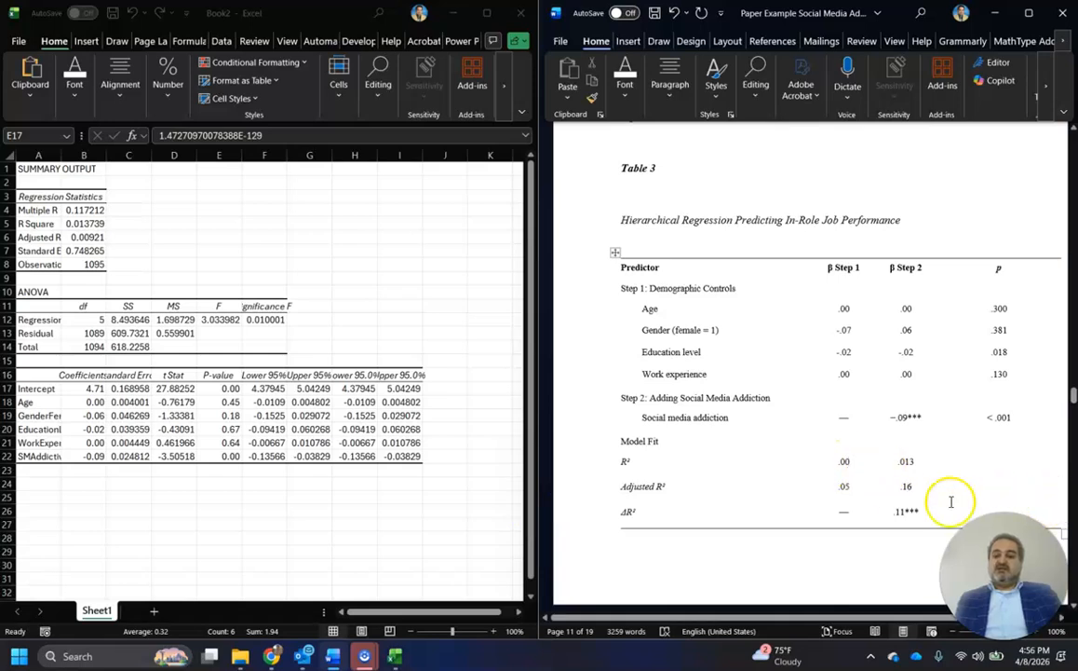
- Select the ΔR² value in the β Step 2 column of Table 3 for editing
click(905, 510)
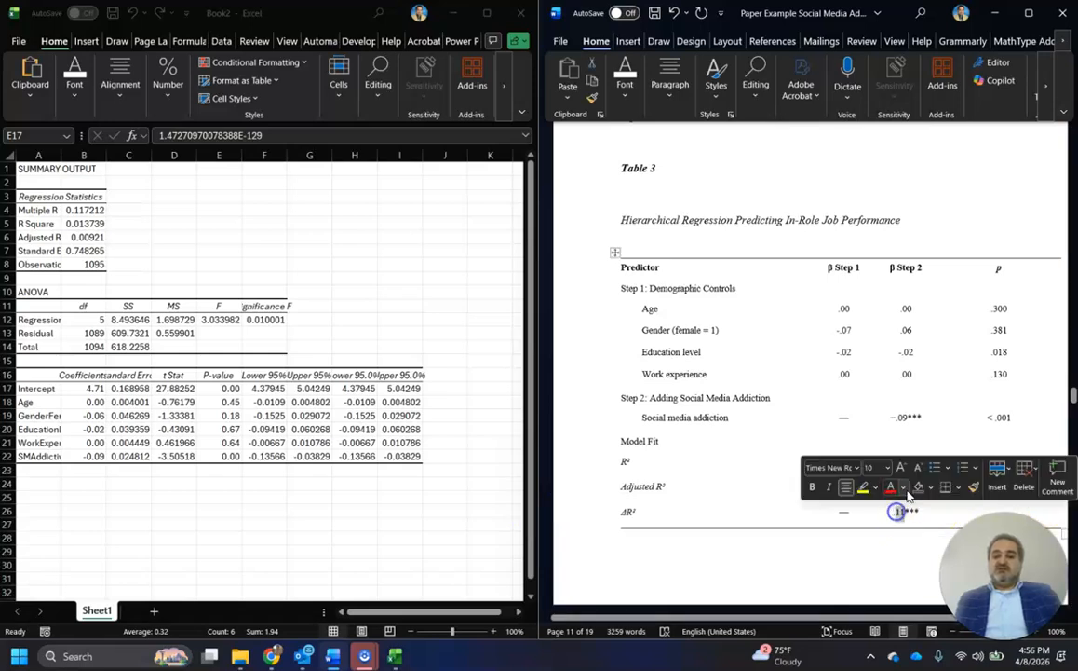
text(*)
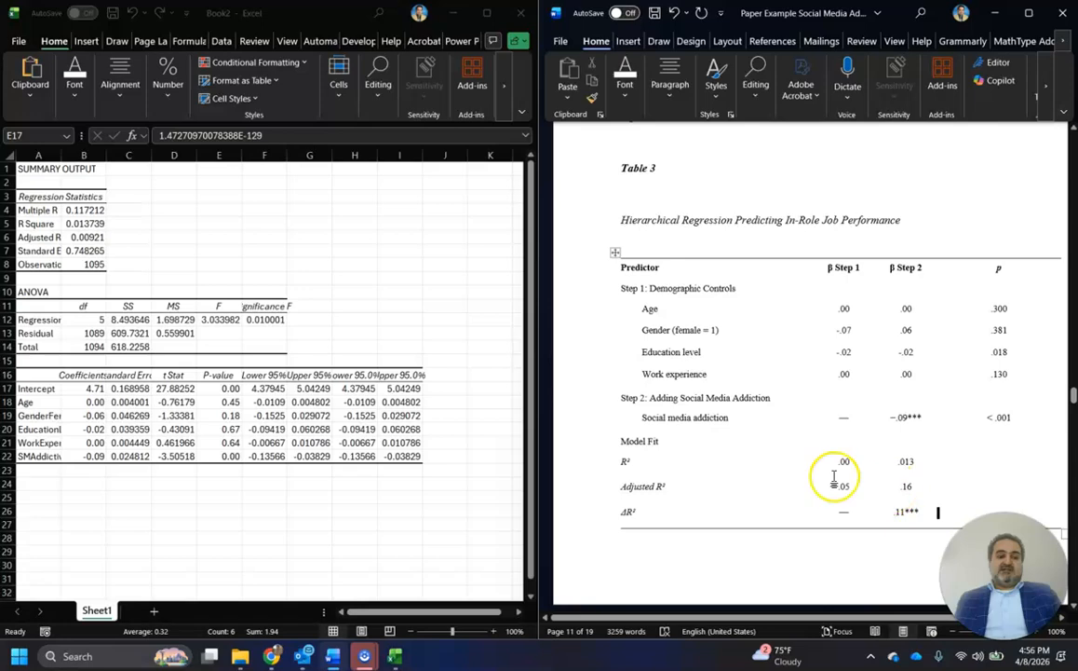